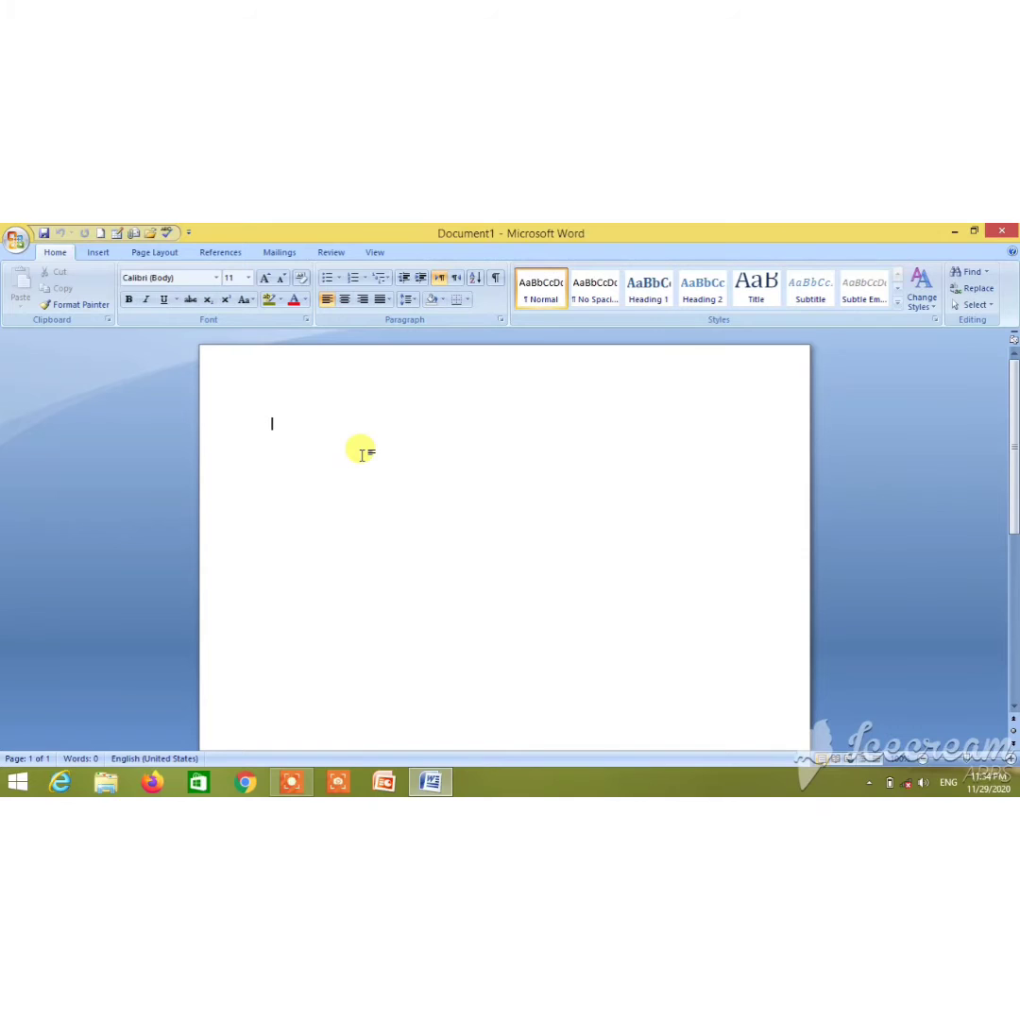
Type the 'assignment' title and a 'subject:animal form and function' line below it
{"action": "type", "text": "ass"}
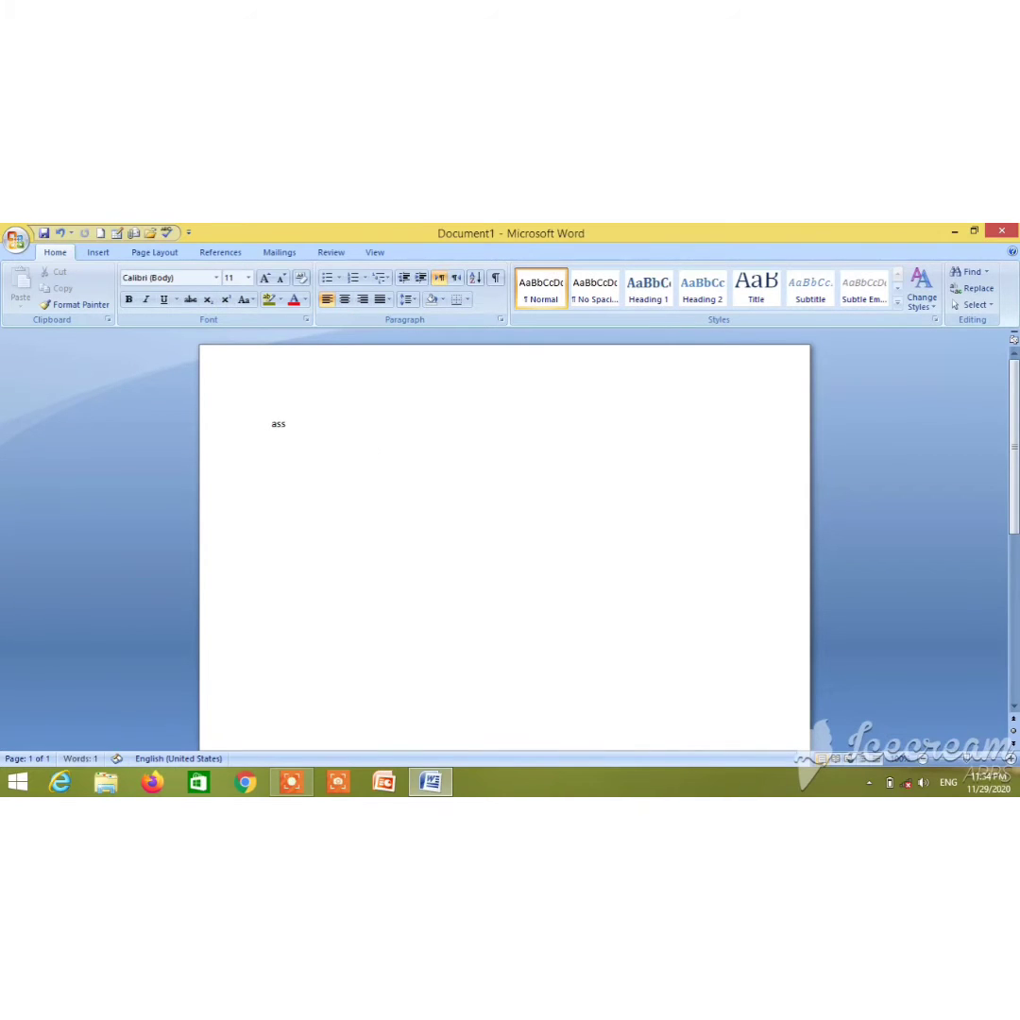
{"action": "type", "text": "ignment"}
{"action": "key", "text": "Return"}
{"action": "type", "text": "subject:animal form and function"}
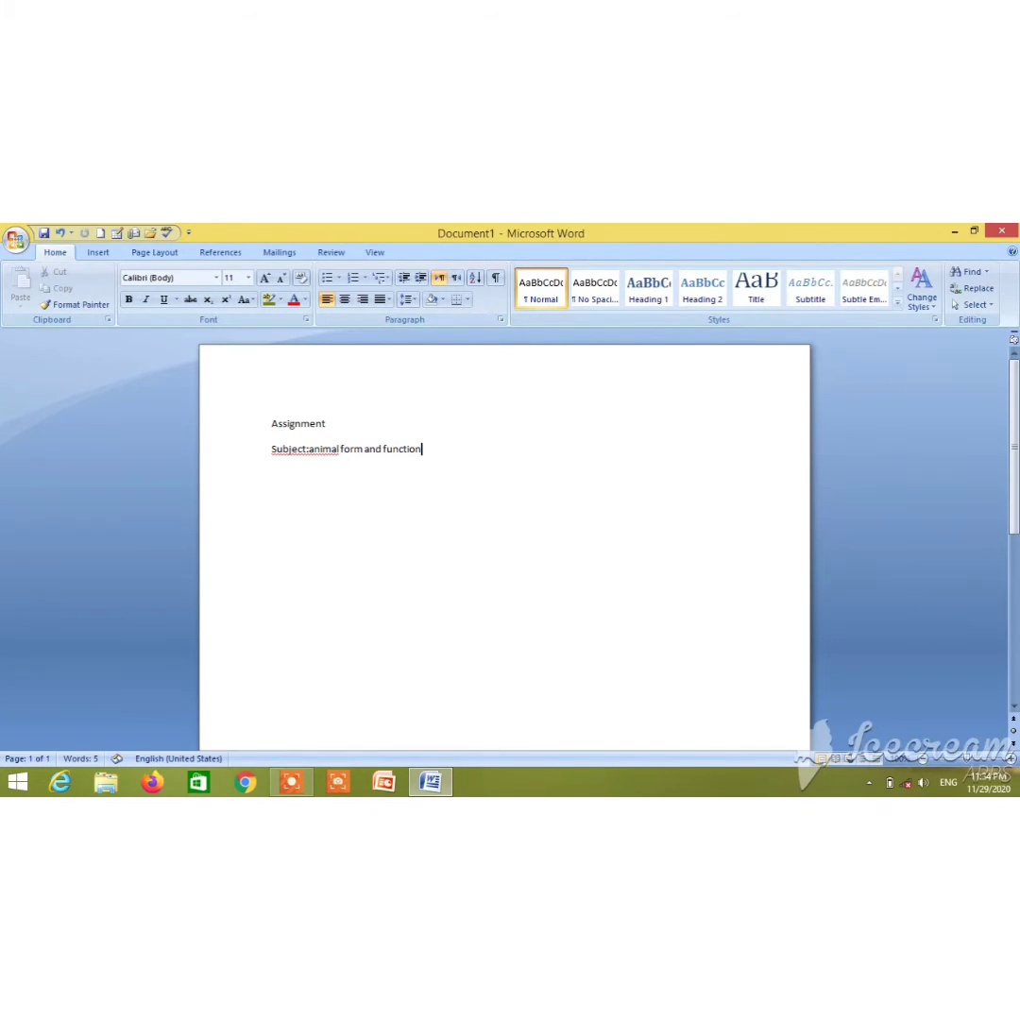
{"action": "left_click", "coordinate": [310, 449]}
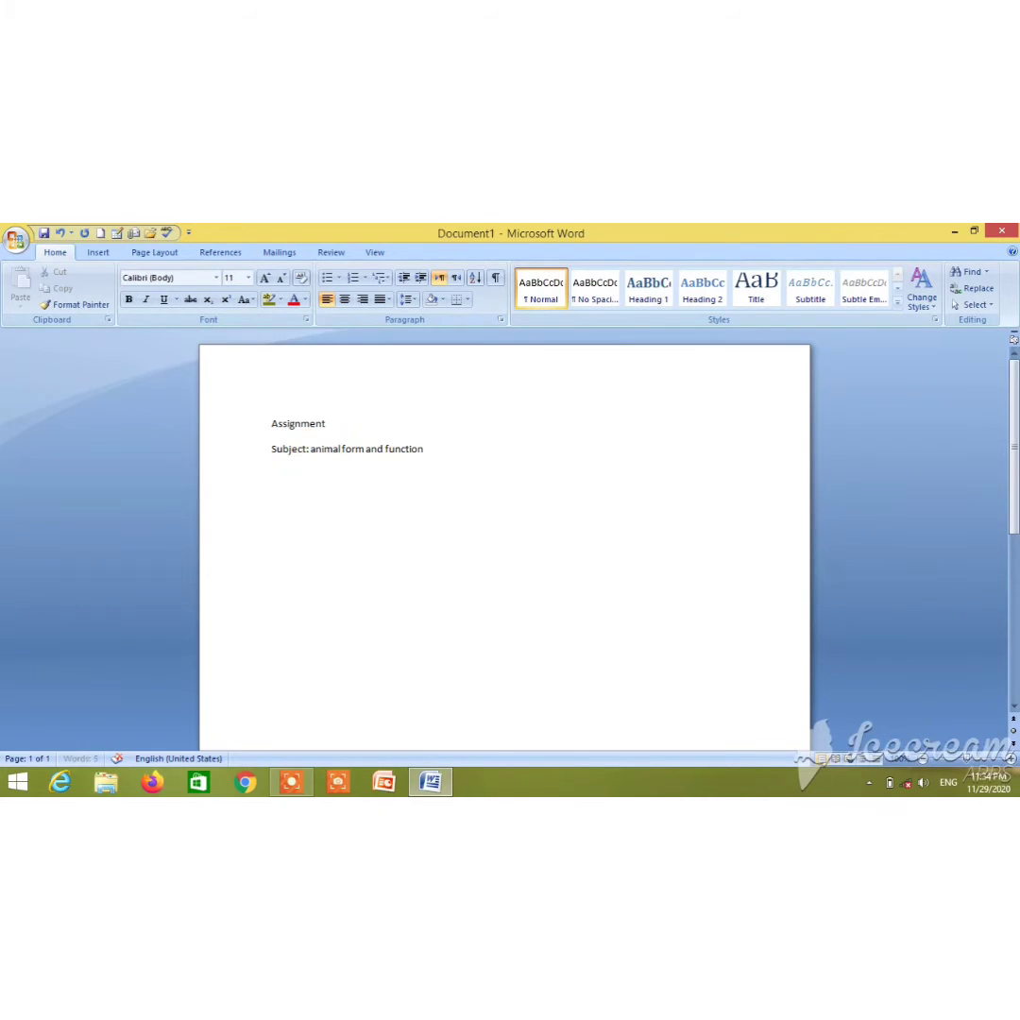
{"action": "left_click", "coordinate": [459, 461]}
Add a 'topic: heart' line and a 'submitted to:' line with the teacher's name
{"action": "key", "text": "Return"}
{"action": "type", "text": "topic: heart"}
{"action": "key", "text": "Return"}
{"action": "type", "text": "submitted to:"}
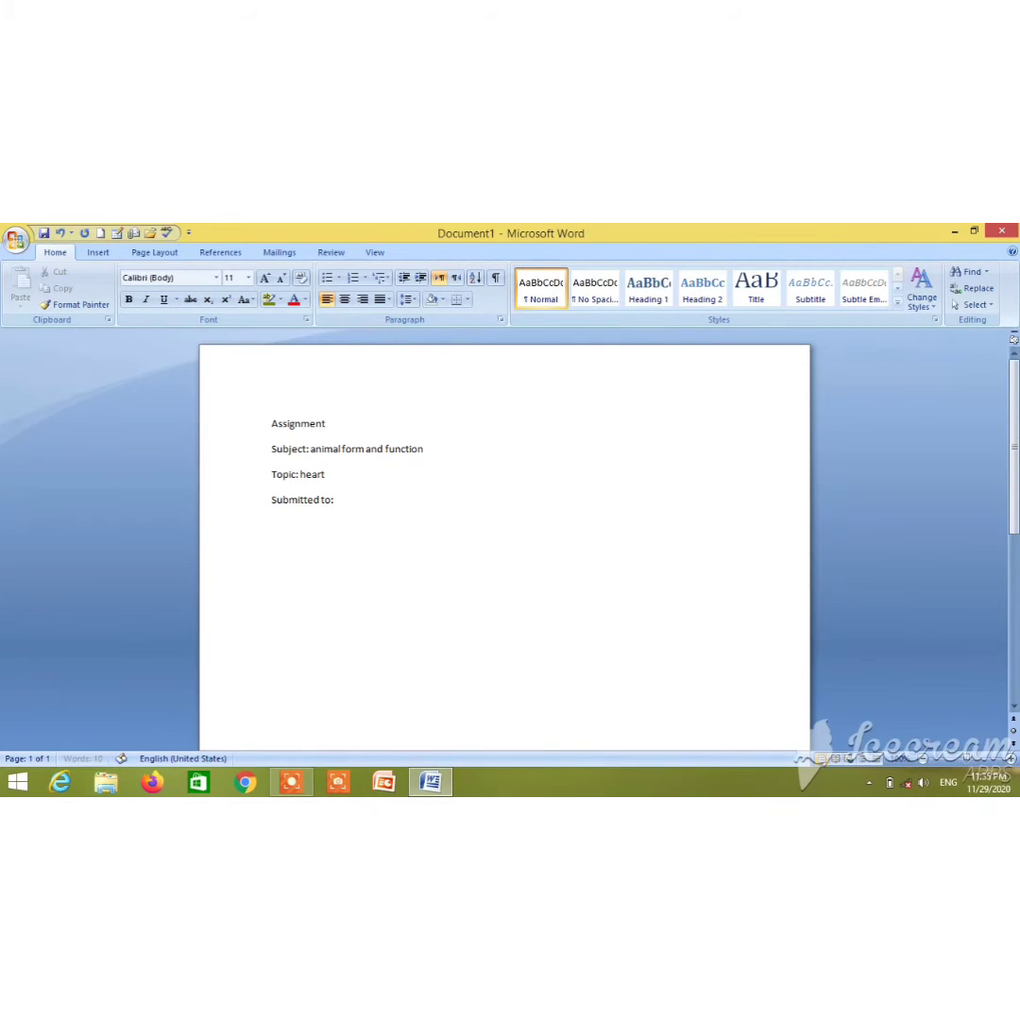
{"action": "type", "text": " Dr.Mohsin"}
{"action": "key", "text": "Return"}
Add a 'submitted by:' line with the student's name and a Roll no line with the corrected roll number
{"action": "type", "text": "submitted by"}
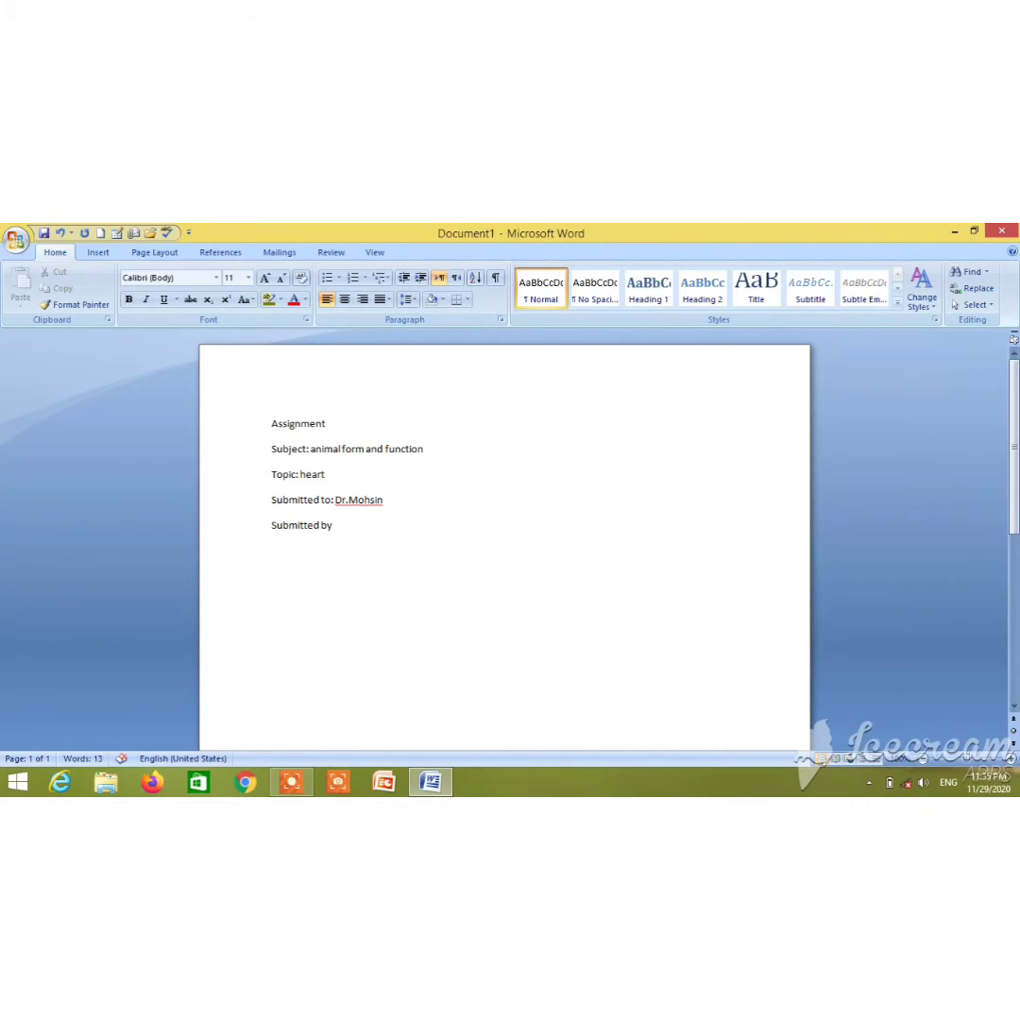
{"action": "key", "text": "Return"}
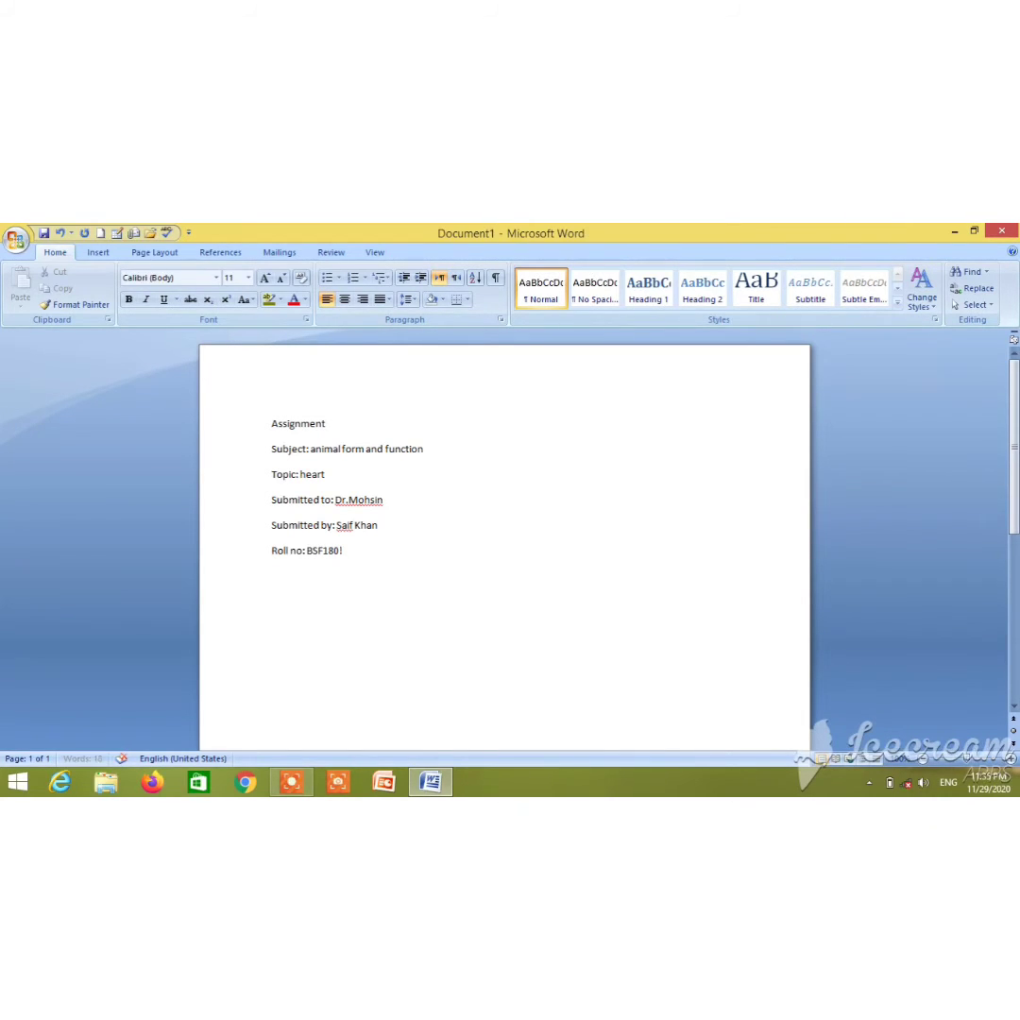
{"action": "key", "text": "Return"}
Add 'Semester: 3rd' and 'shift: morning/evening' lines, correcting the typos
{"action": "type", "text": "semster"}
{"action": "key", "text": "BackSpace"}
{"action": "type", "text": ": 3rd"}
{"action": "key", "text": "Return"}
{"action": "type", "text": "shift: mrng"}
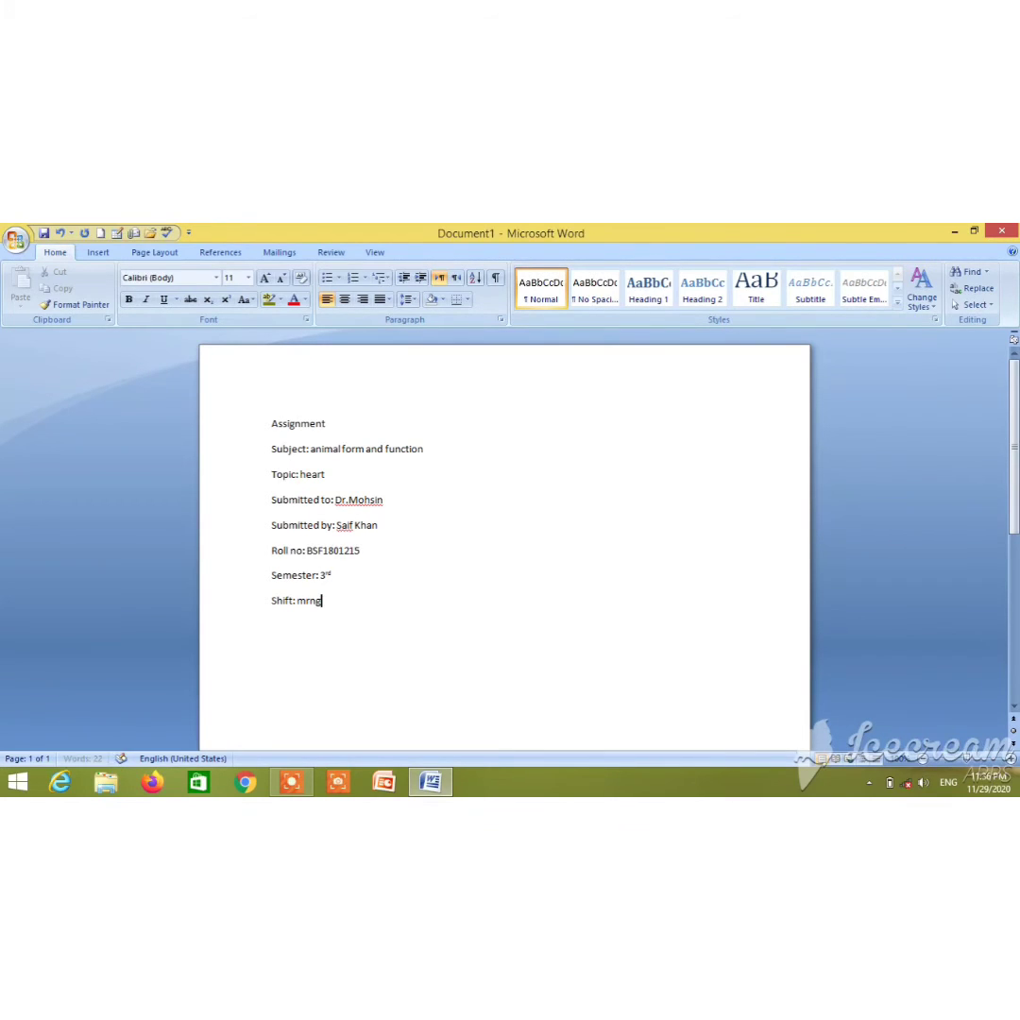
{"action": "key", "text": "BackSpace"}
{"action": "key", "text": "BackSpace"}
{"action": "key", "text": "BackSpace"}
{"action": "type", "text": "orning/evening"}
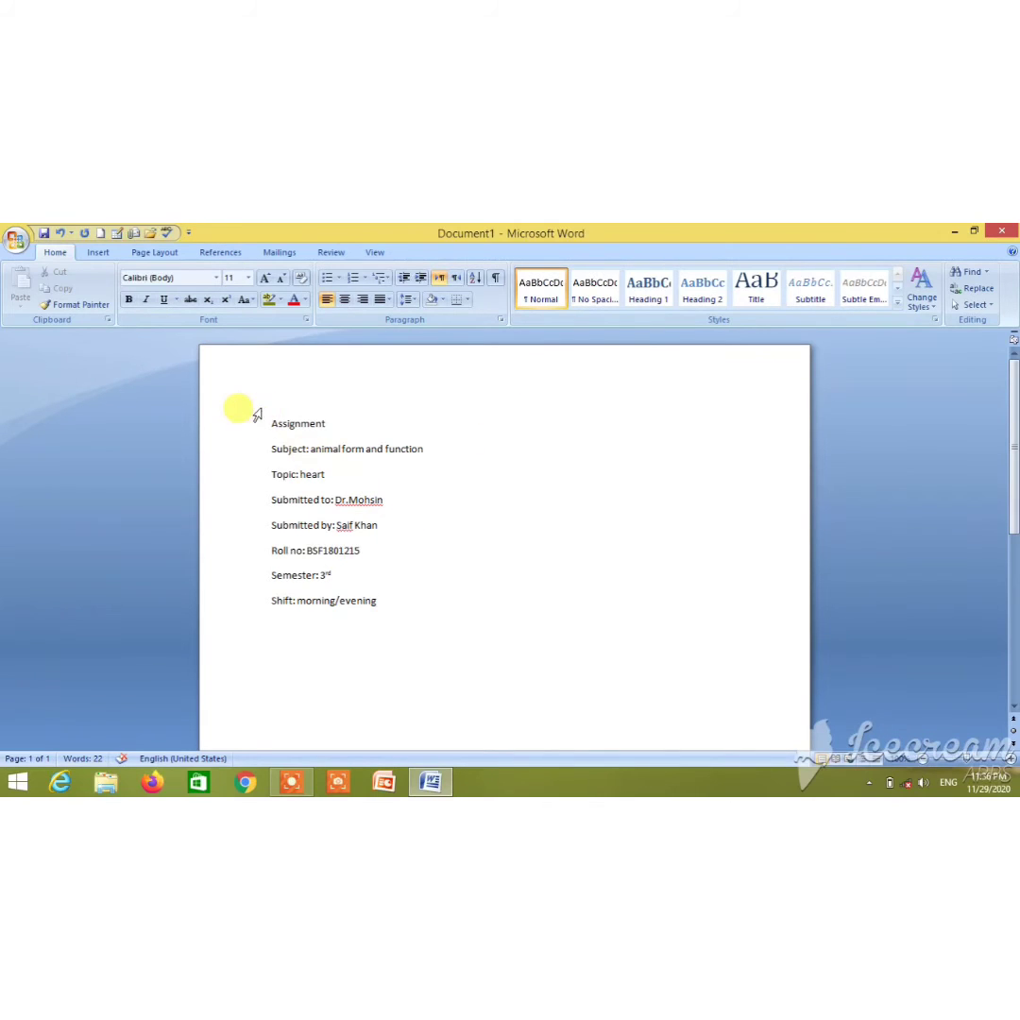
Format all eight cover lines as Times New Roman, 16 pt, bold
{"action": "left_click_drag", "start_coordinate": [271, 422], "coordinate": [420, 613]}
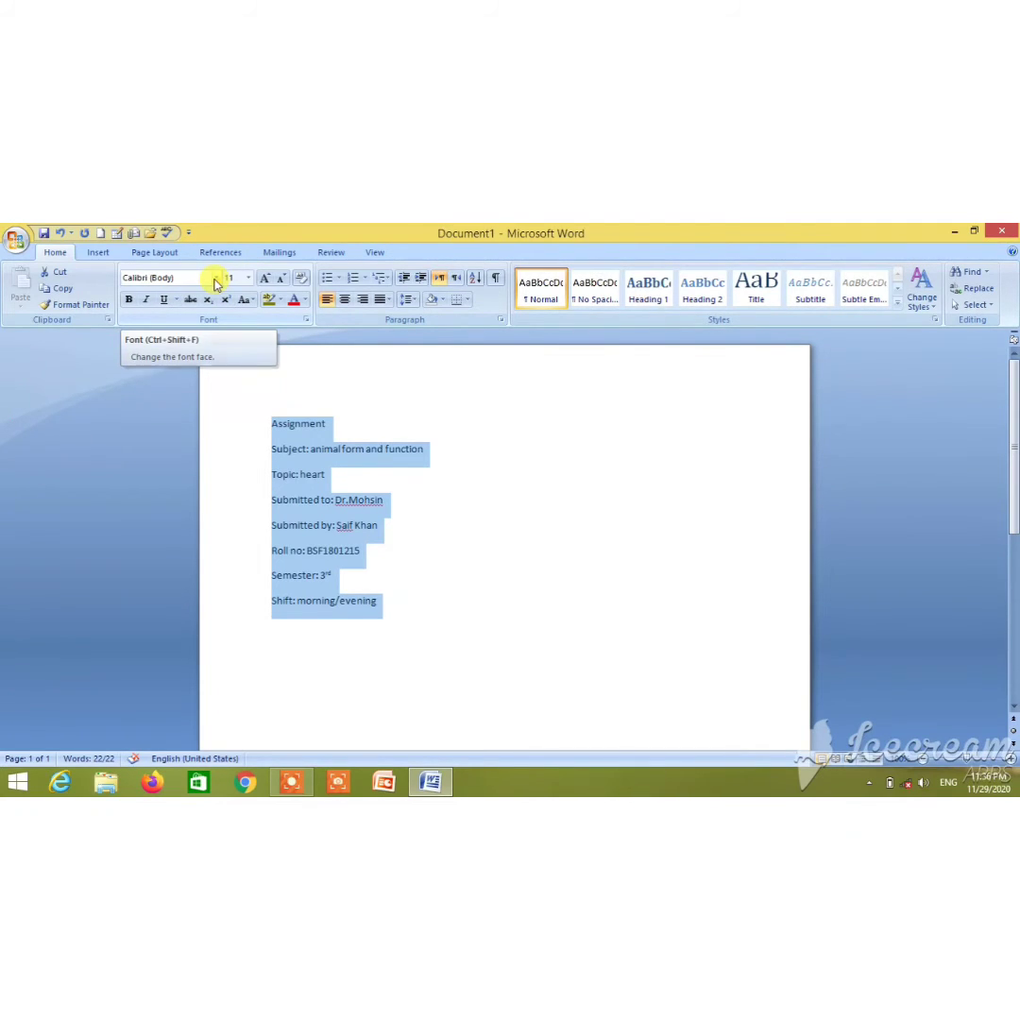
{"action": "left_click", "coordinate": [216, 278]}
{"action": "left_click", "coordinate": [209, 349]}
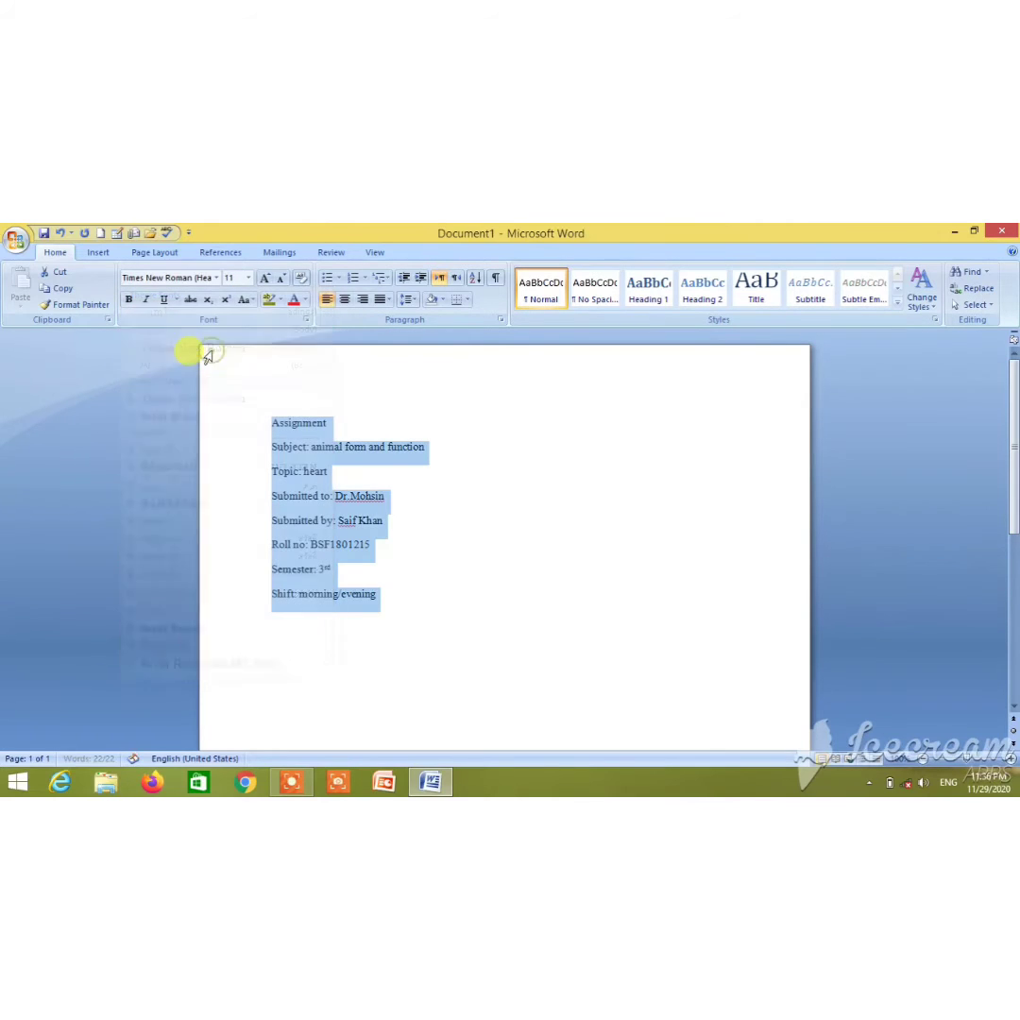
{"action": "left_click", "coordinate": [249, 278]}
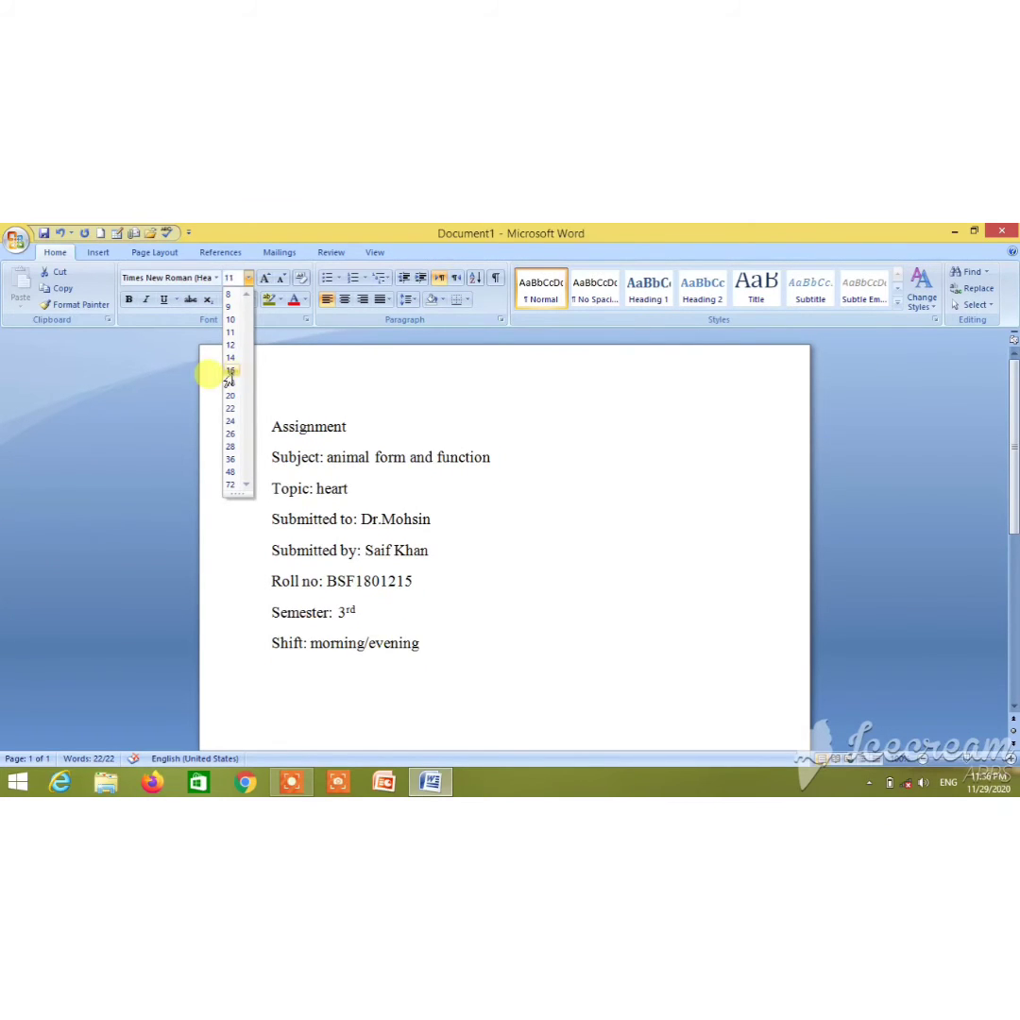
{"action": "left_click", "coordinate": [229, 371]}
{"action": "left_click", "coordinate": [129, 300]}
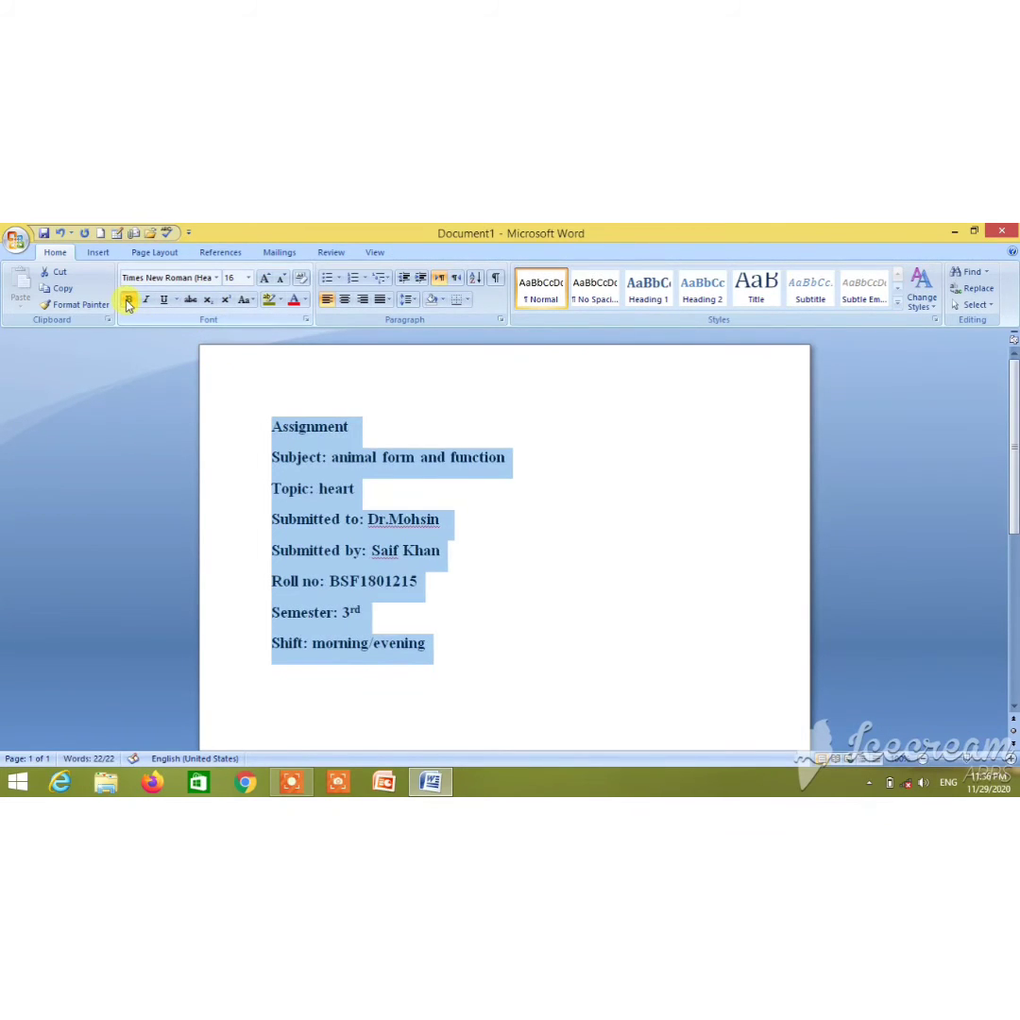
Centre the Assignment title line
{"action": "left_click", "coordinate": [306, 424]}
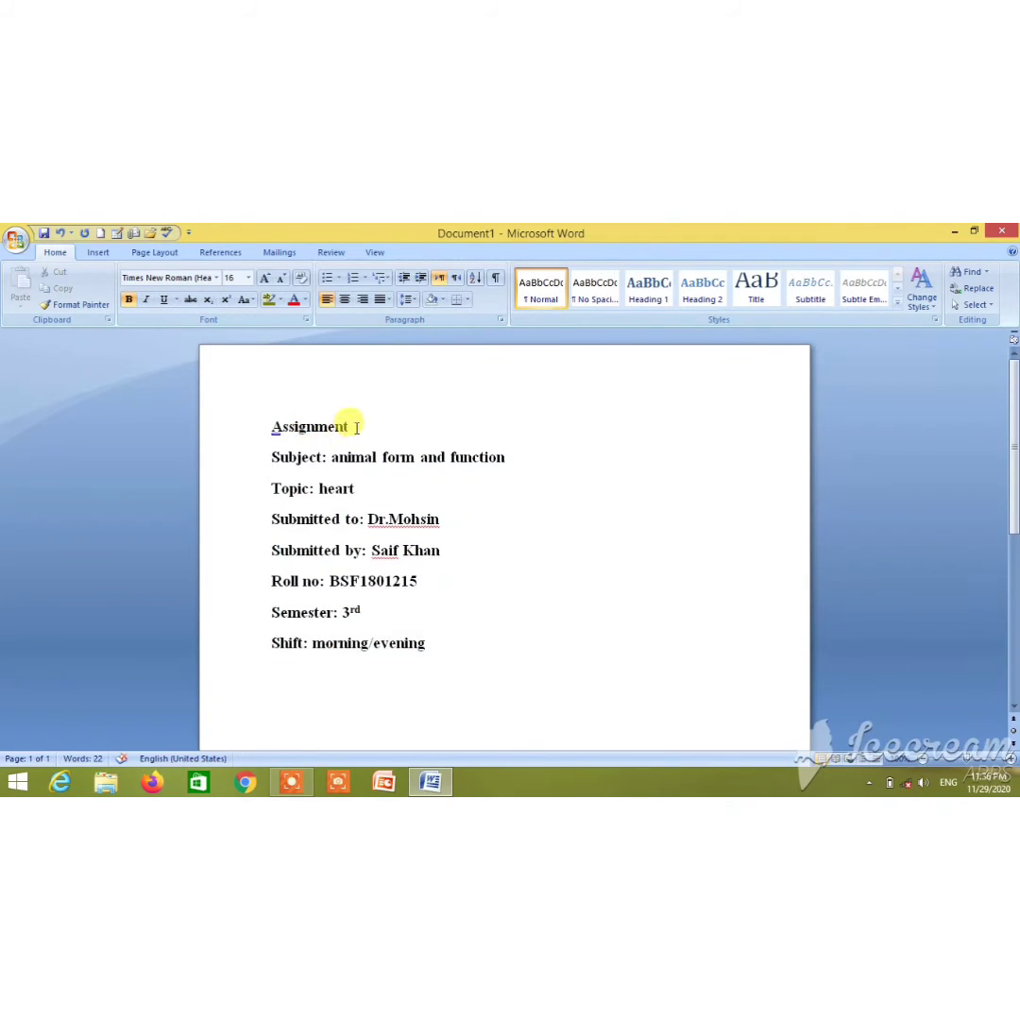
{"action": "left_click", "coordinate": [331, 426]}
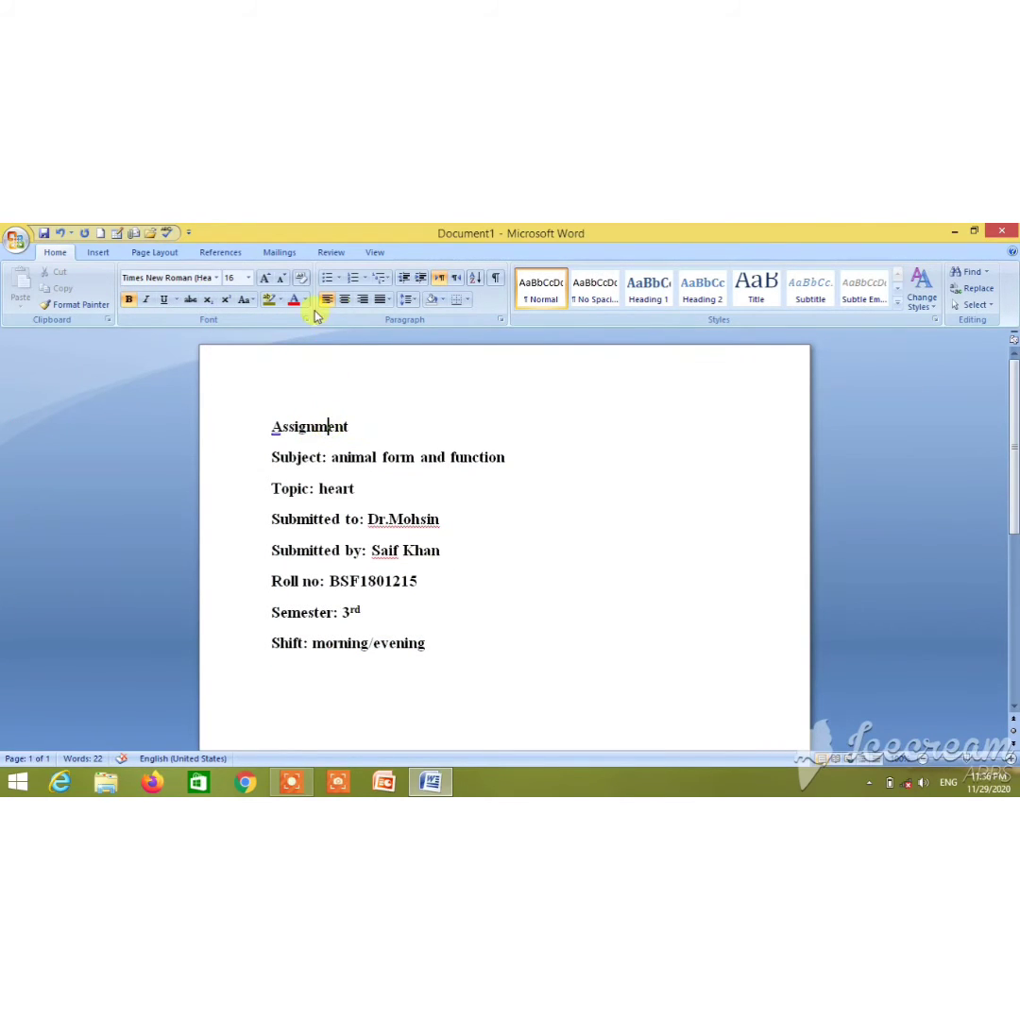
{"action": "left_click", "coordinate": [345, 300]}
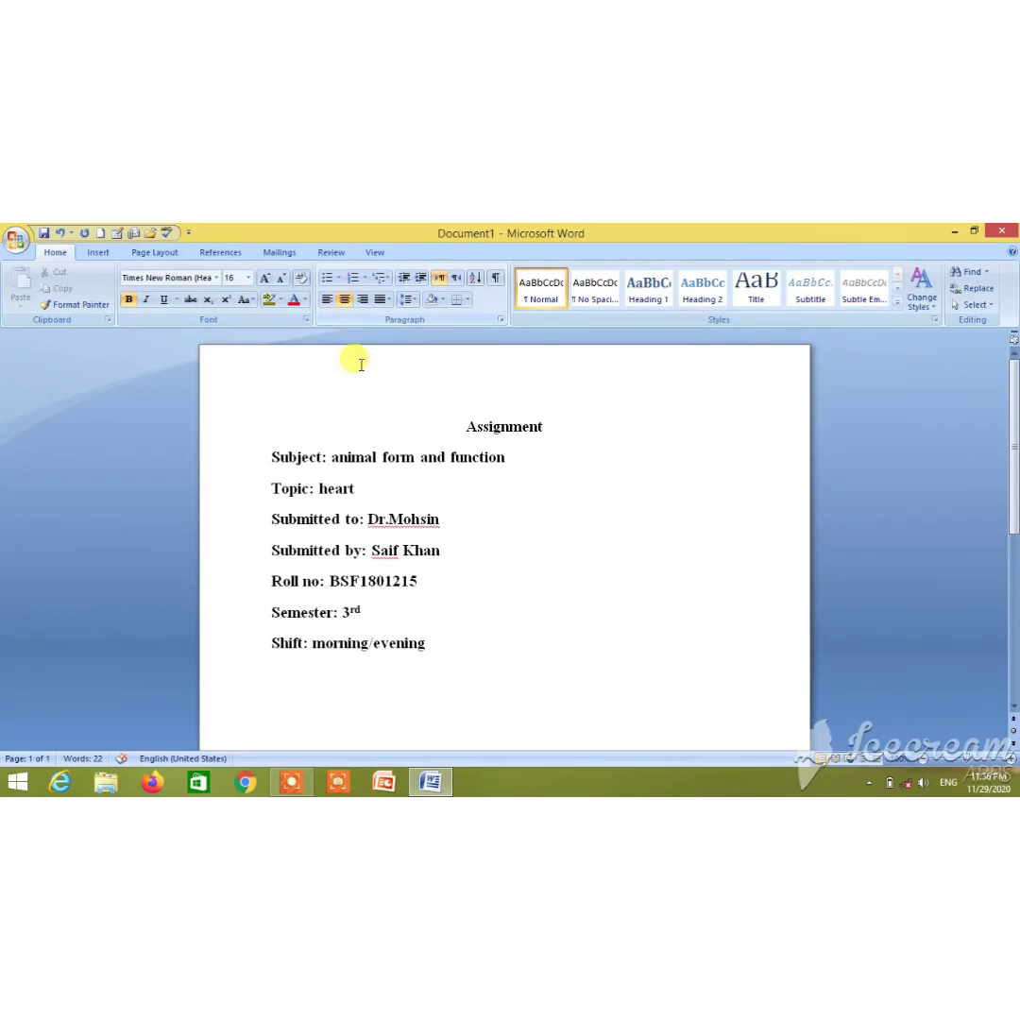
Undo the previous centring, then centre the Assignment title and enlarge it to 22 pt
{"action": "left_click", "coordinate": [59, 235]}
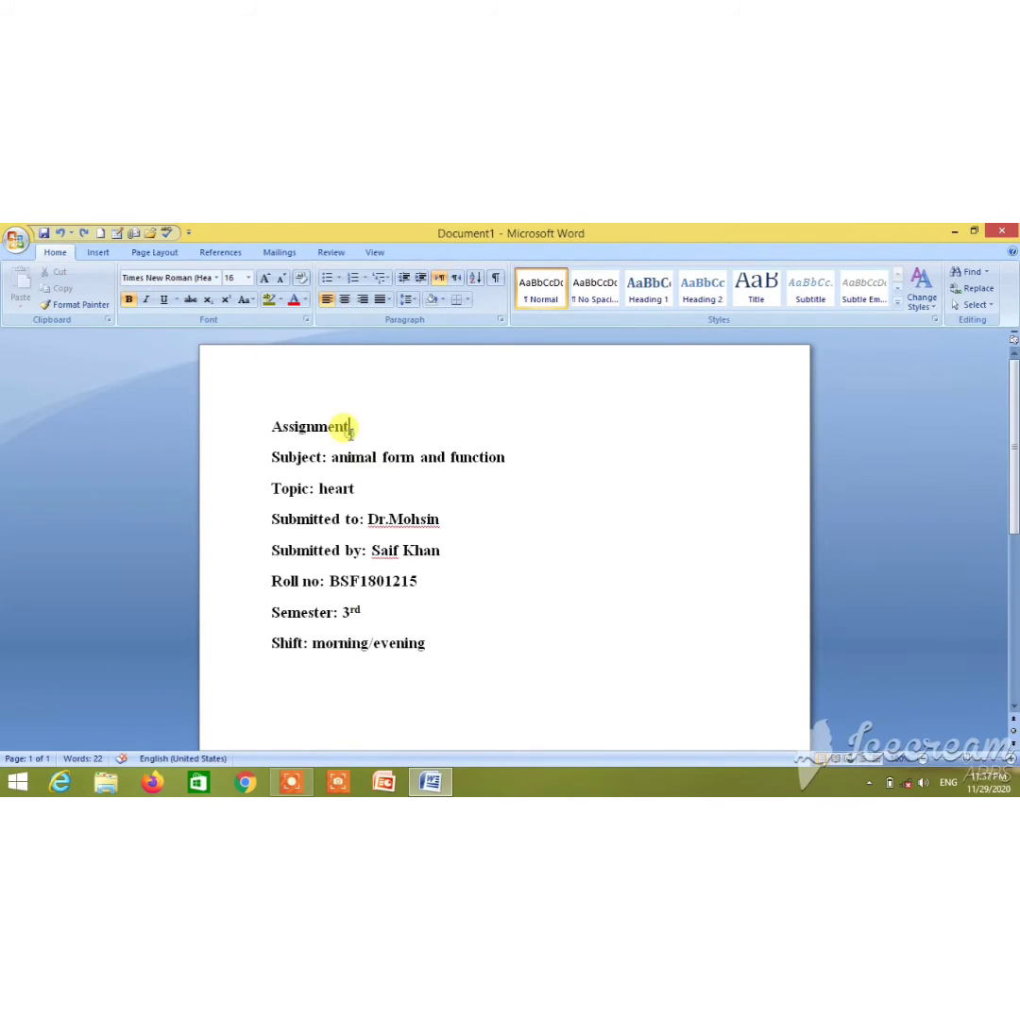
{"action": "left_click_drag", "start_coordinate": [351, 433], "coordinate": [267, 437]}
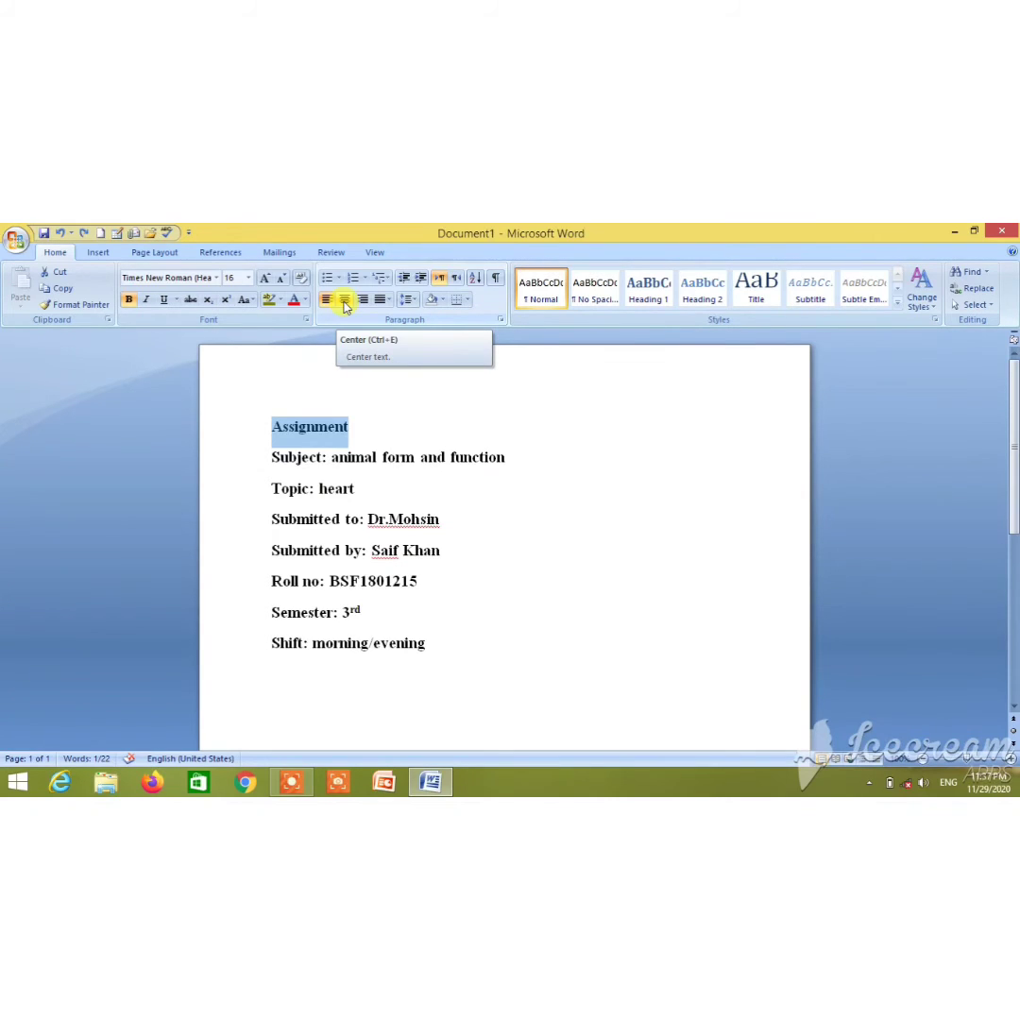
{"action": "left_click", "coordinate": [346, 301]}
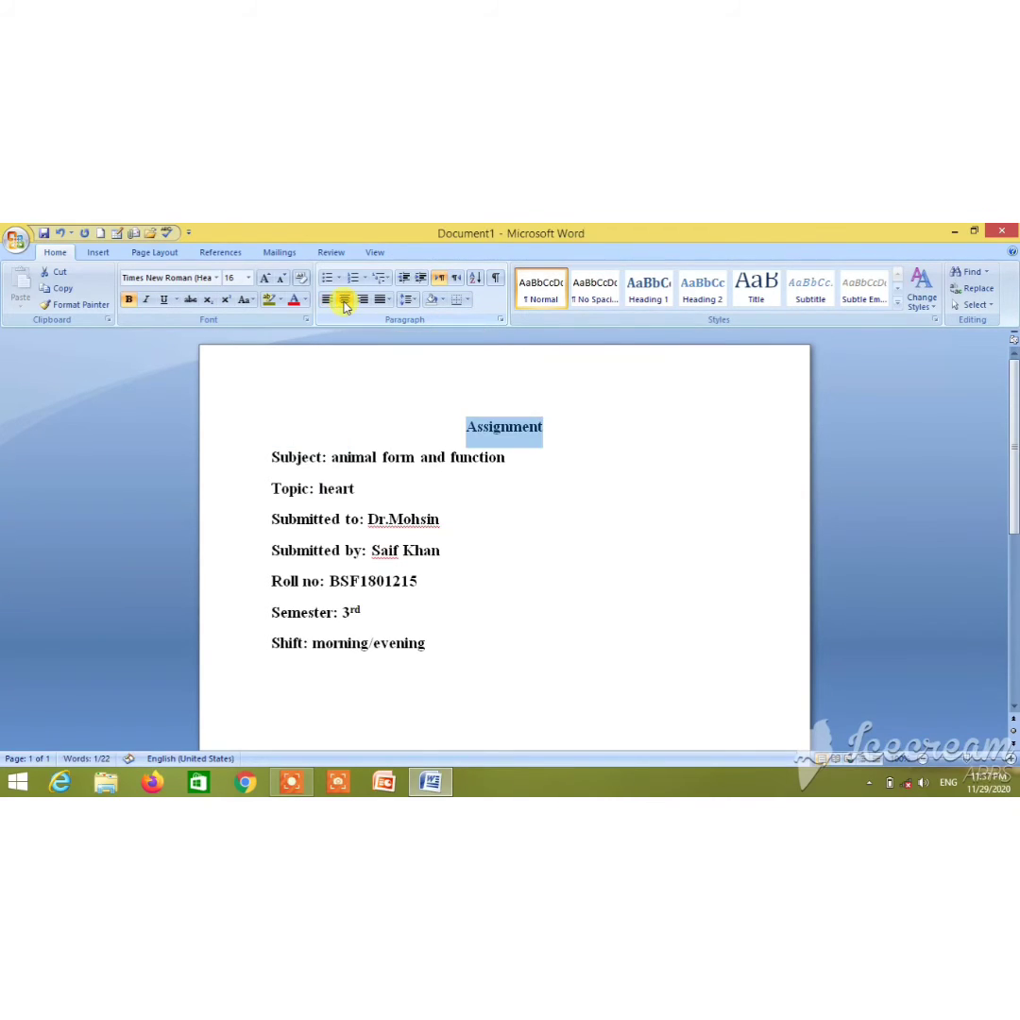
{"action": "left_click", "coordinate": [268, 278]}
{"action": "left_click", "coordinate": [268, 277]}
{"action": "left_click", "coordinate": [267, 278]}
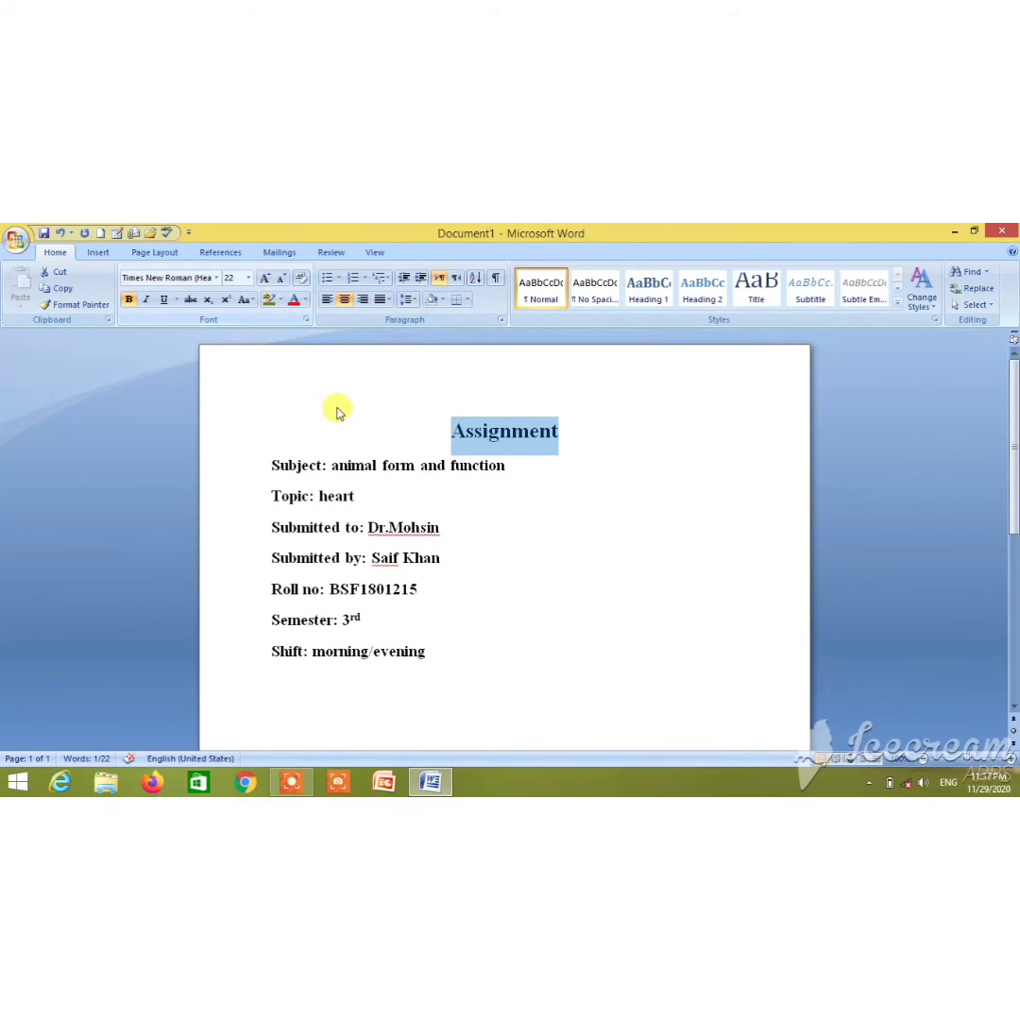
{"action": "left_click", "coordinate": [371, 463]}
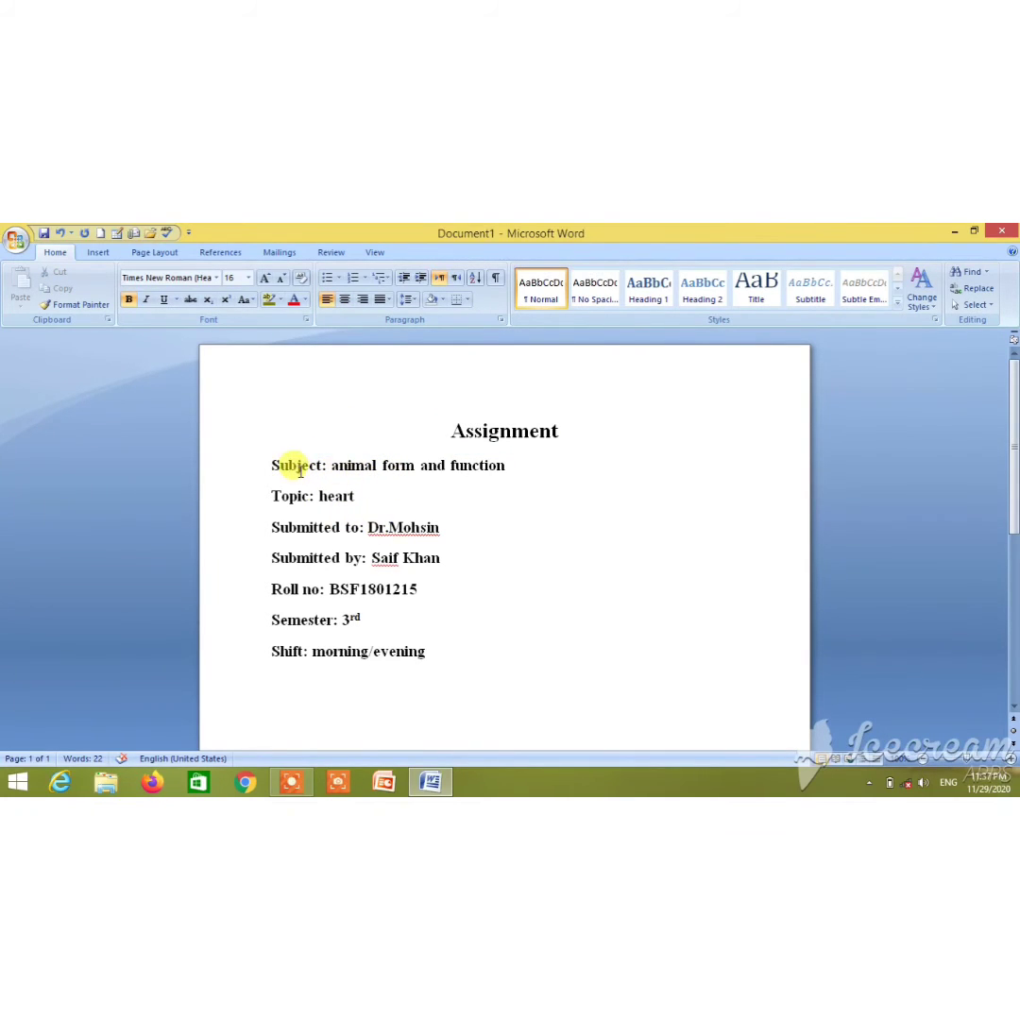
Enlarge the Subject through Shift detail lines to 20 pt
{"action": "left_click_drag", "start_coordinate": [271, 463], "coordinate": [430, 654]}
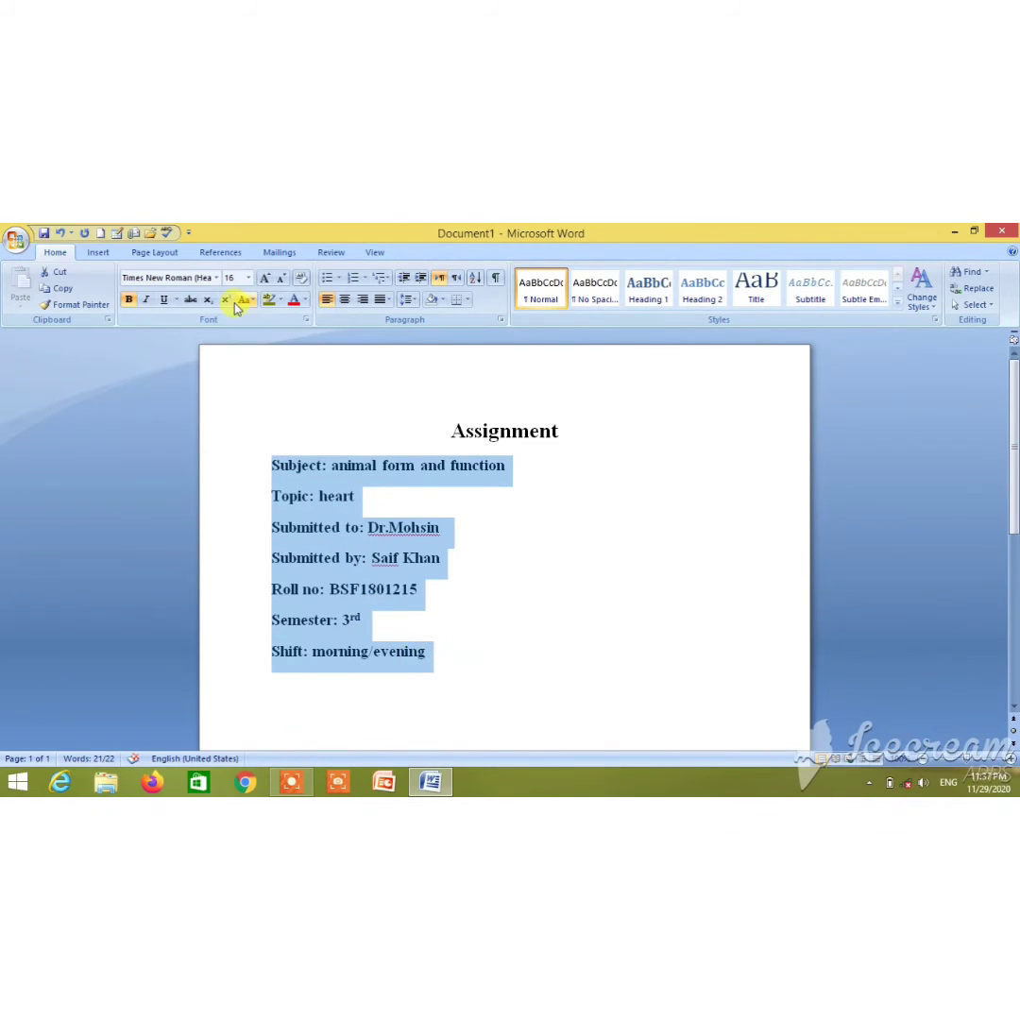
{"action": "left_click", "coordinate": [266, 280]}
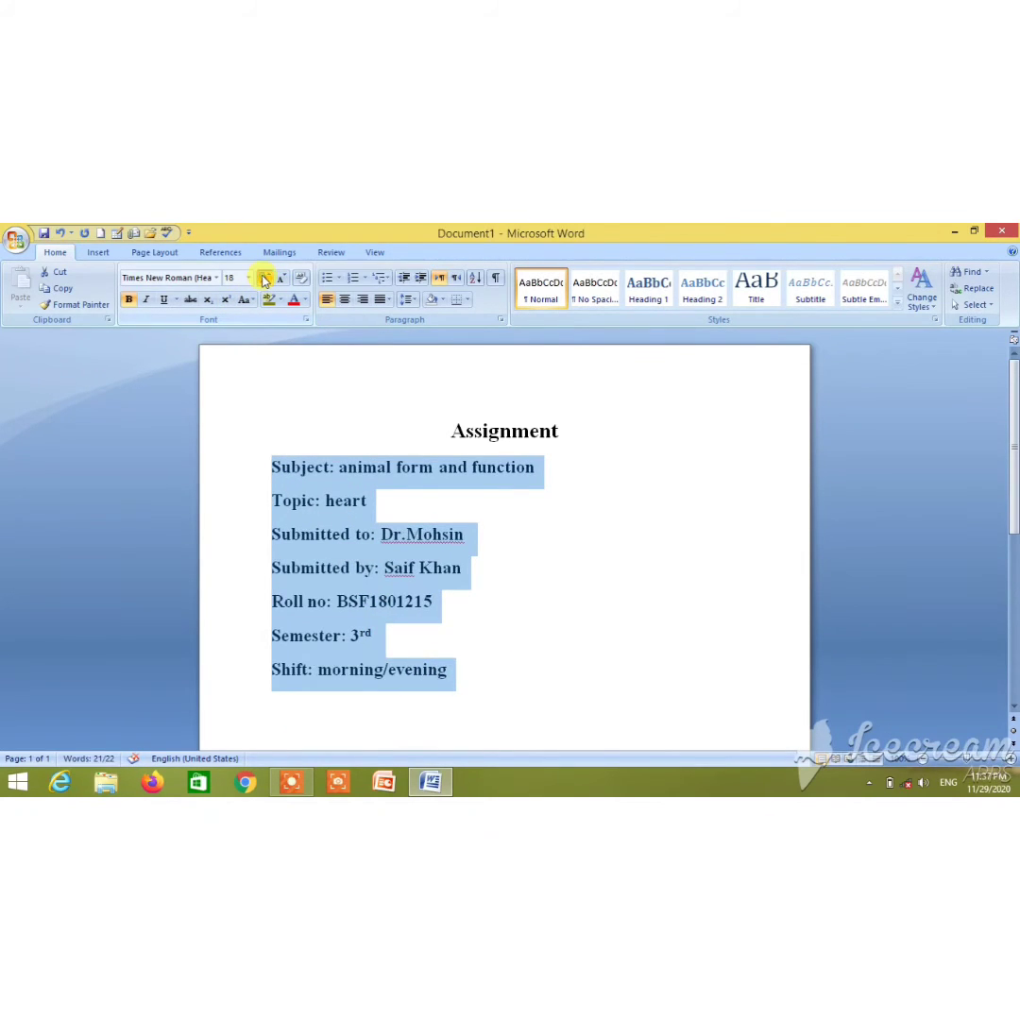
{"action": "left_click", "coordinate": [266, 280]}
{"action": "left_click", "coordinate": [429, 536]}
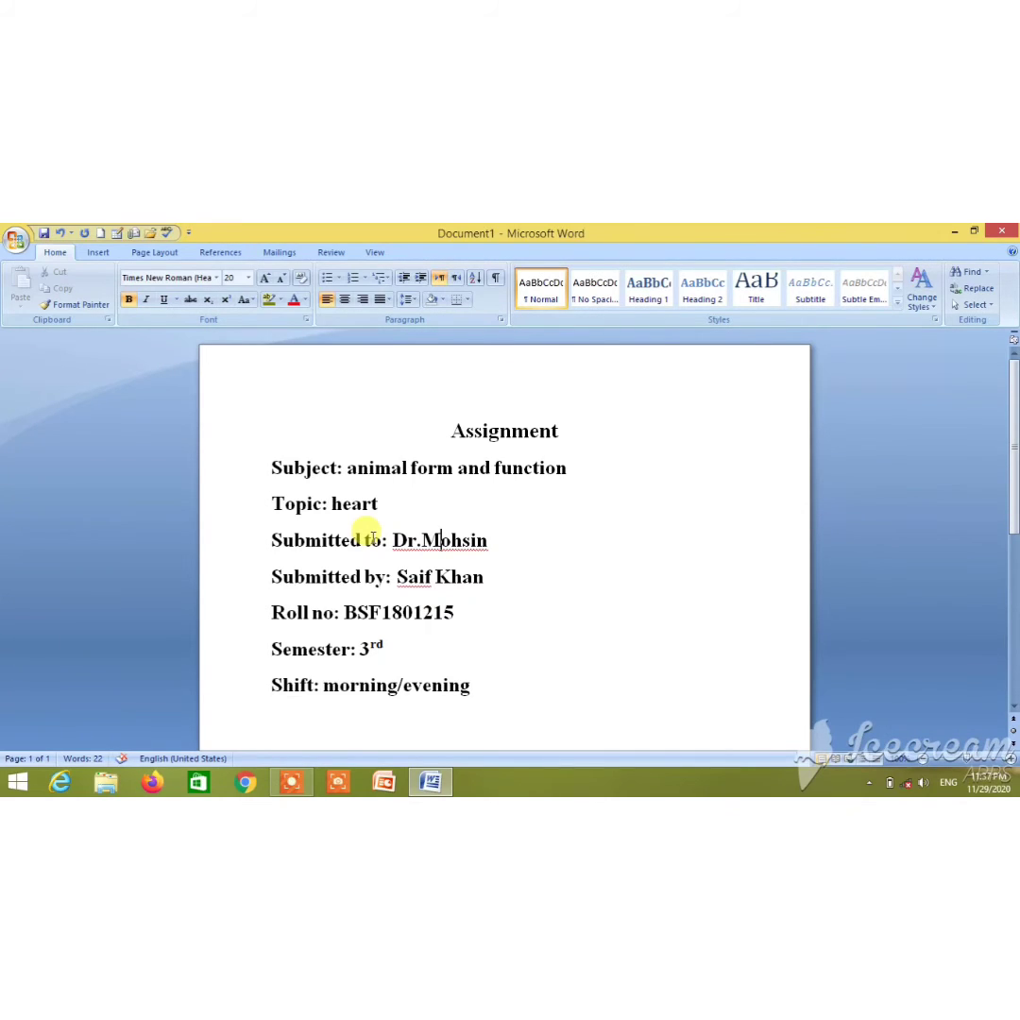
Remove an extra space before 'morning/evening' so the Shift value aligns with the values above
{"action": "left_click", "coordinate": [346, 465]}
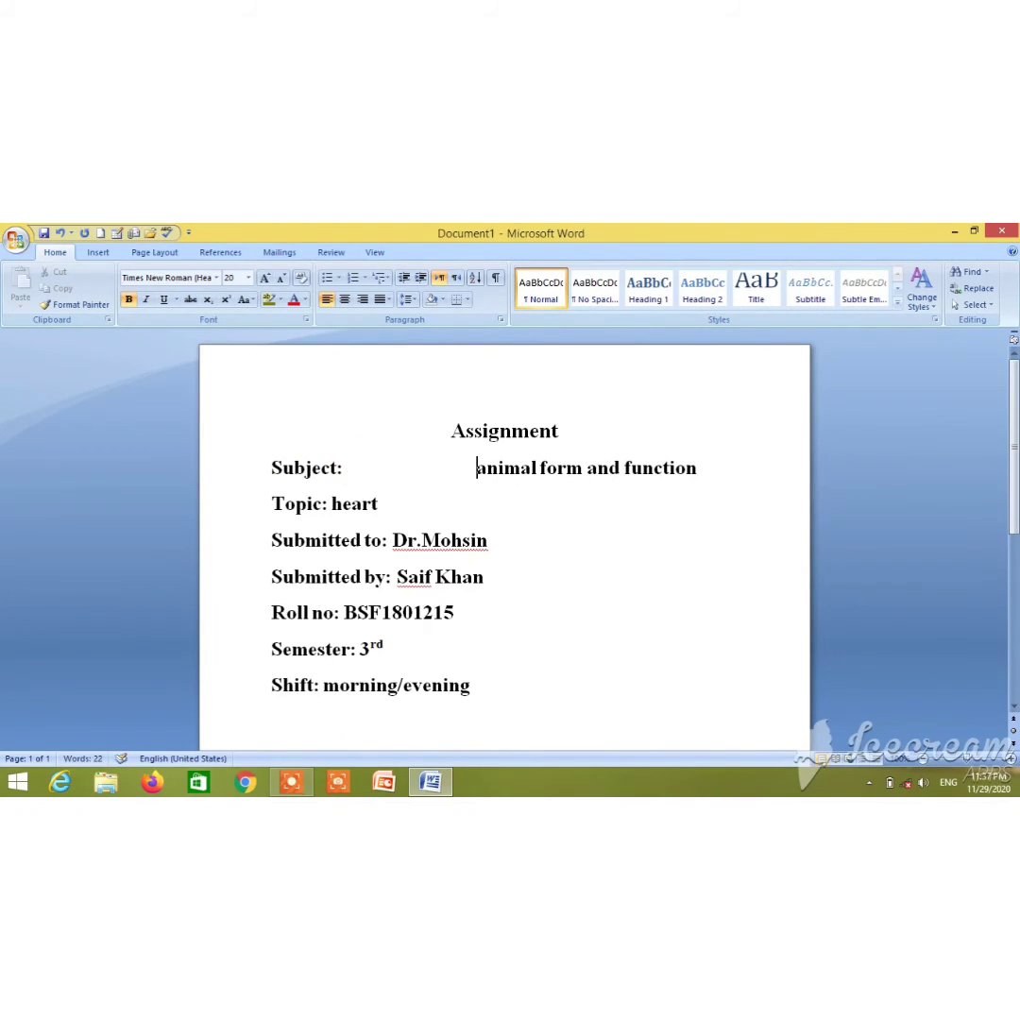
{"action": "left_click", "coordinate": [330, 503]}
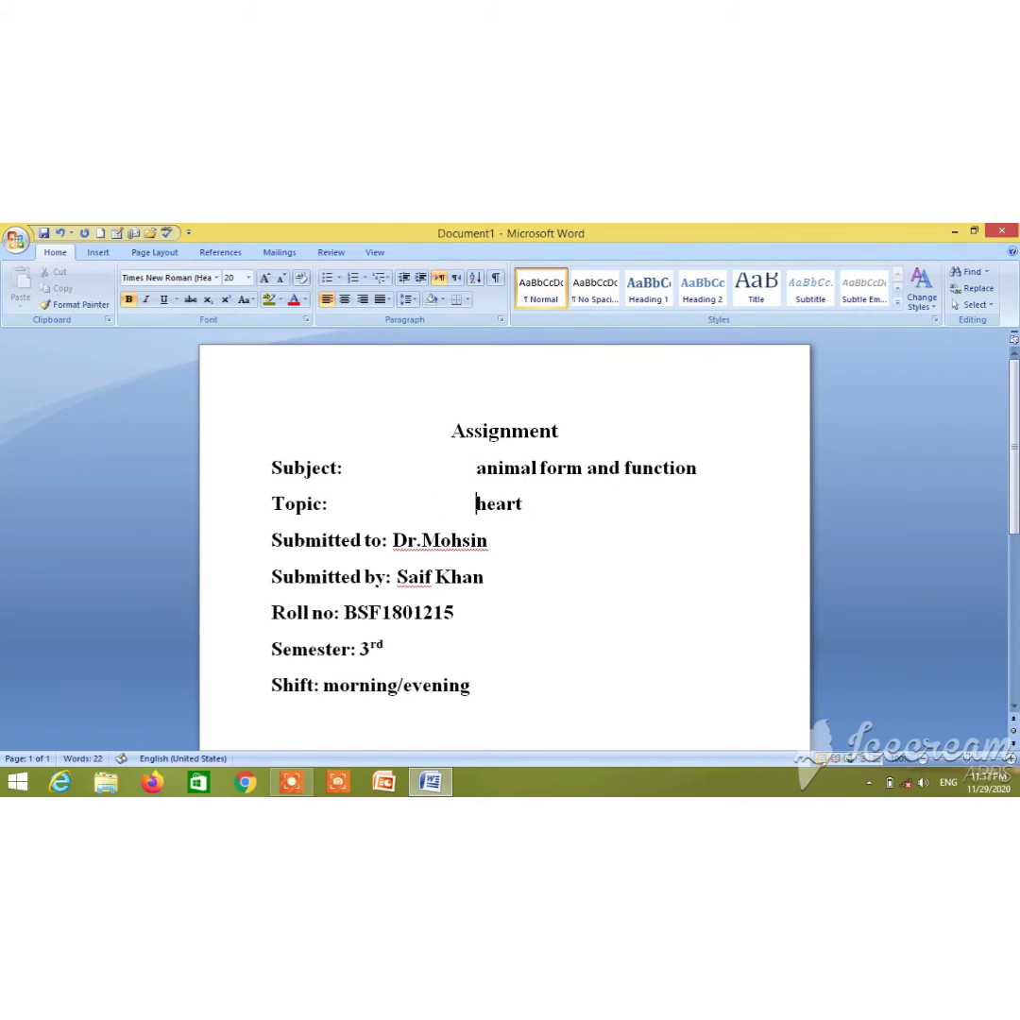
{"action": "left_click", "coordinate": [393, 540]}
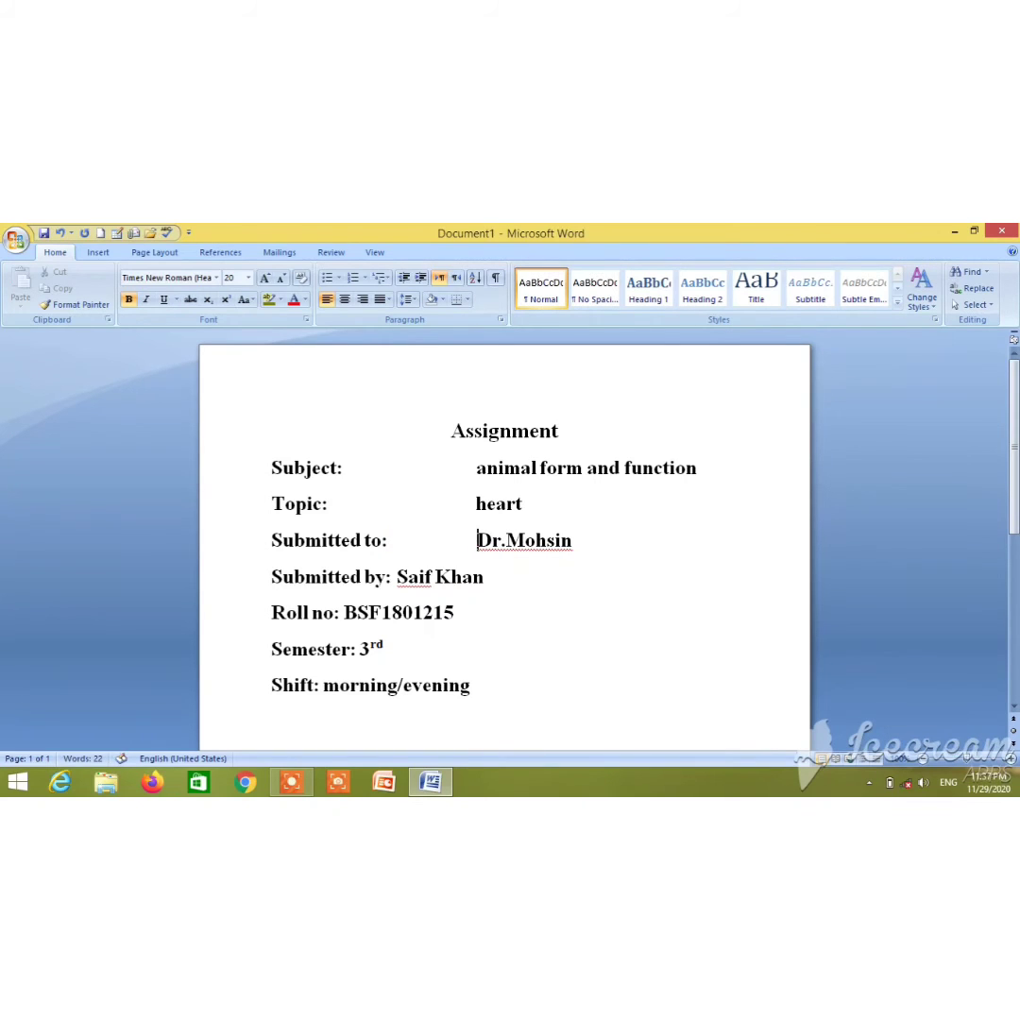
{"action": "left_click", "coordinate": [396, 578]}
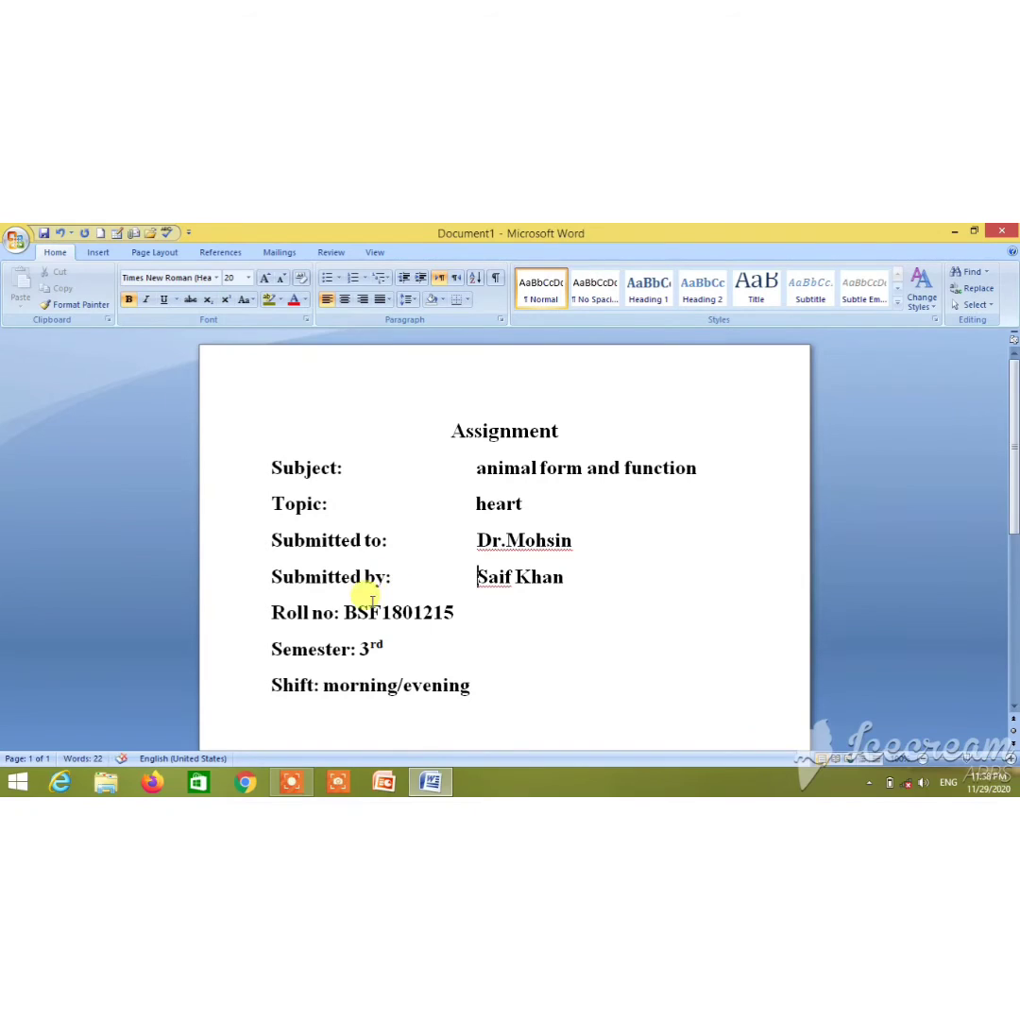
{"action": "left_click", "coordinate": [340, 610]}
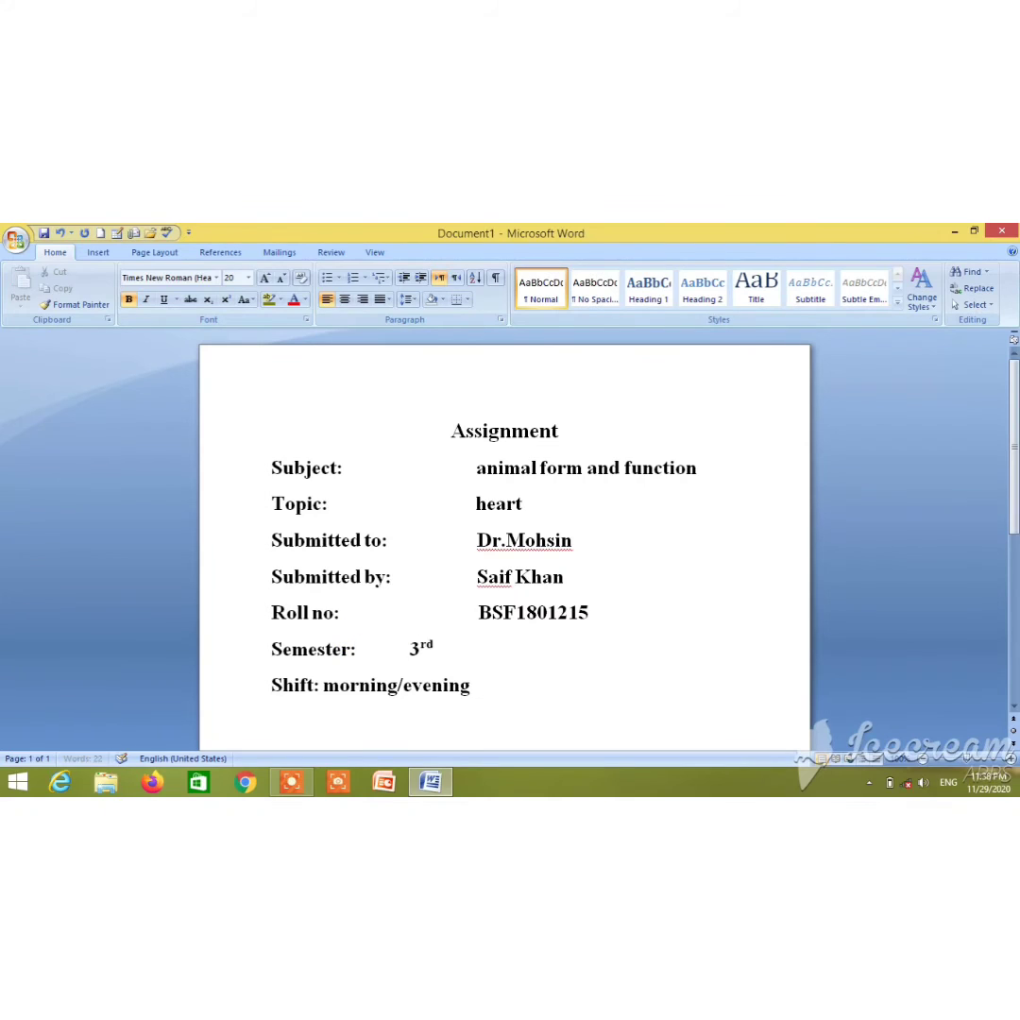
{"action": "left_click", "coordinate": [321, 682]}
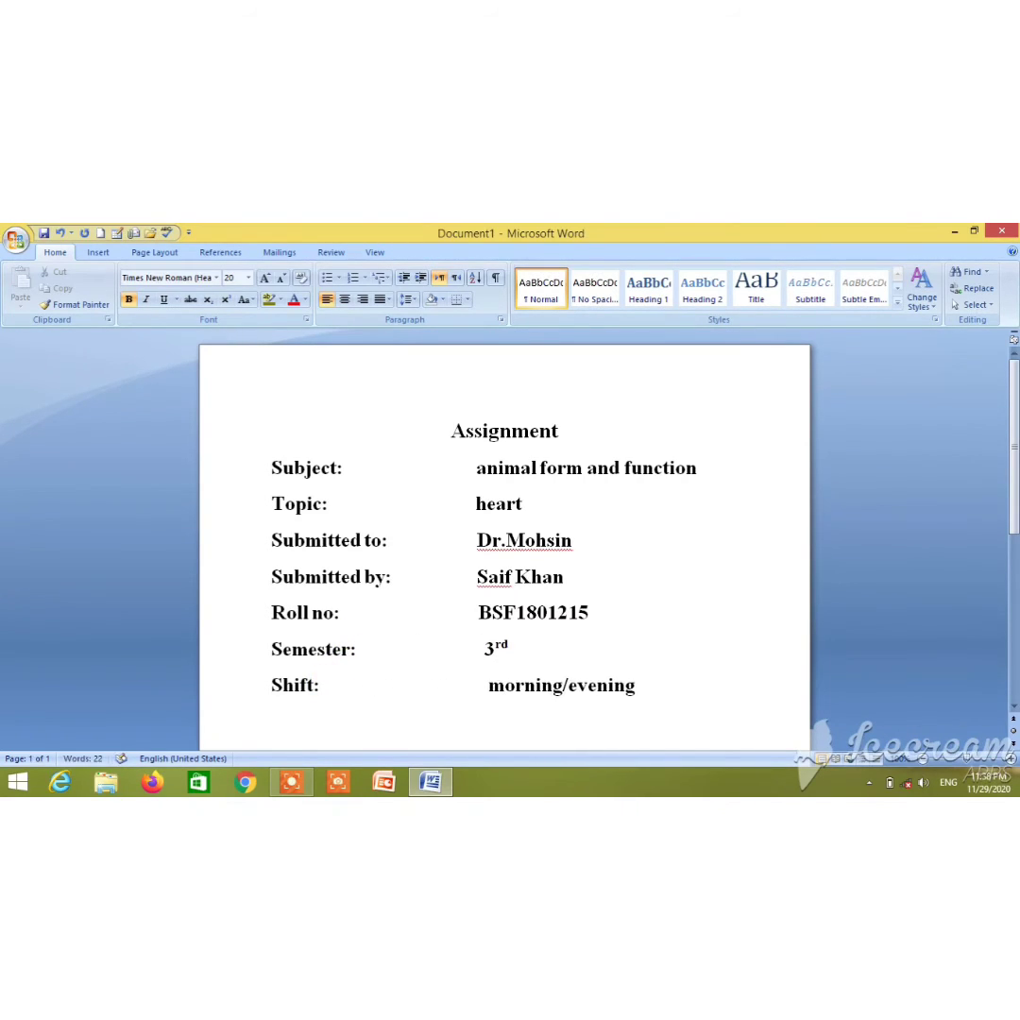
{"action": "key", "text": "BackSpace"}
{"action": "key", "text": "BackSpace"}
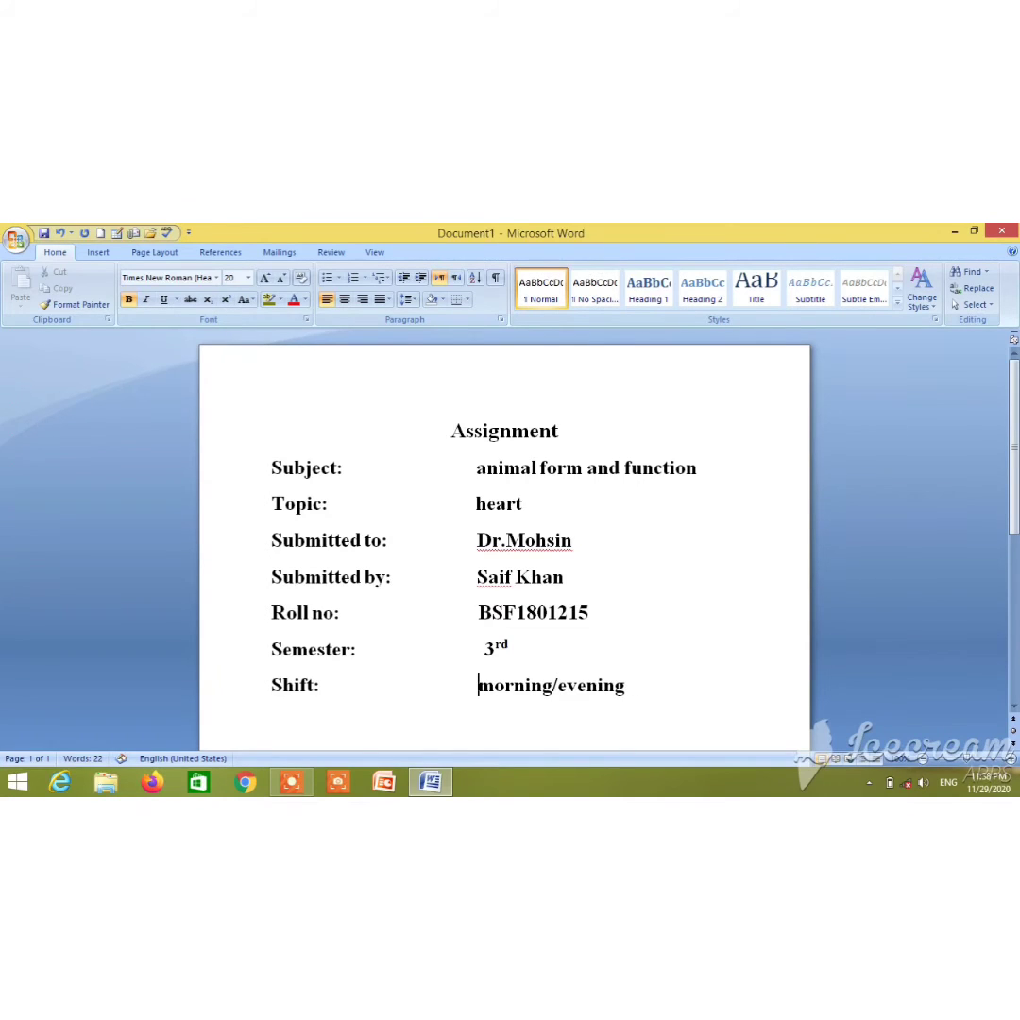
{"action": "left_click", "coordinate": [414, 716]}
Add a Box page border in the thick 3 pt solid line style
{"action": "left_click", "coordinate": [166, 252]}
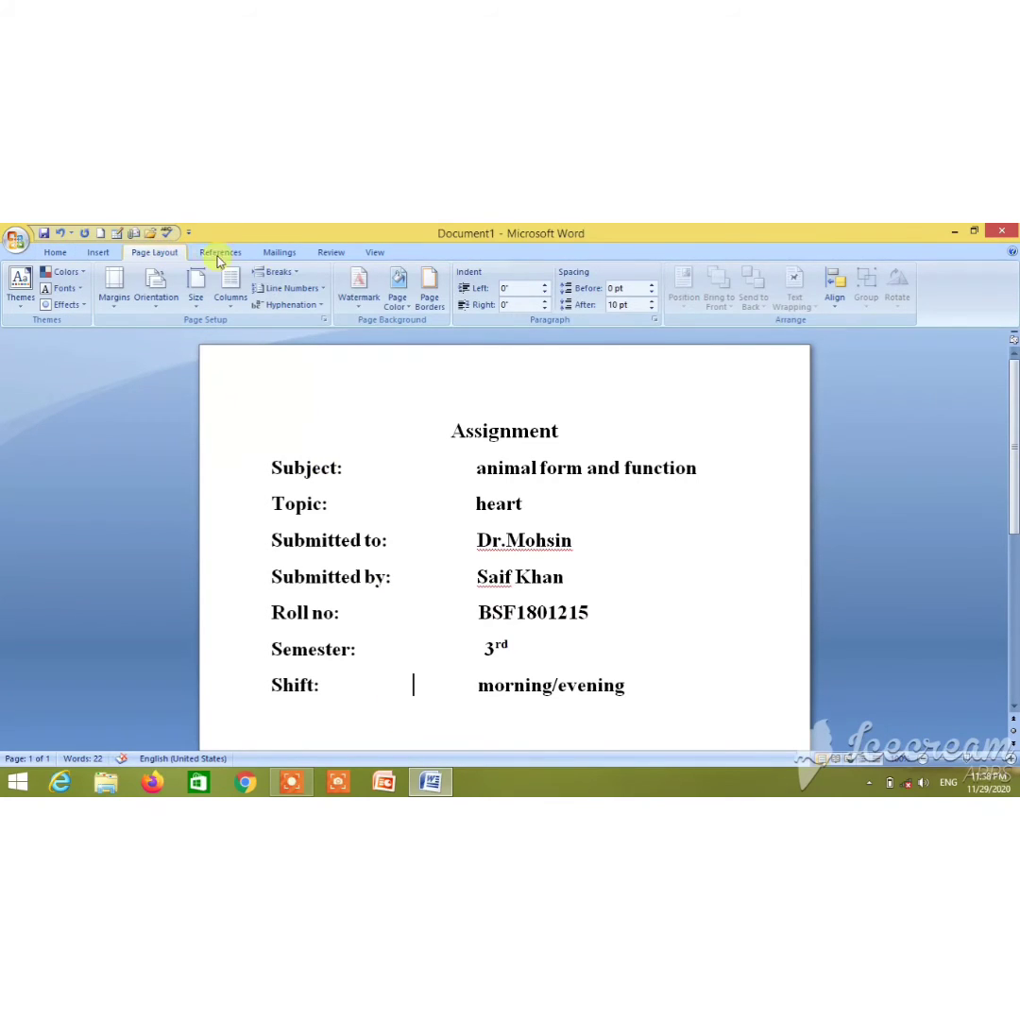
{"action": "left_click", "coordinate": [427, 309]}
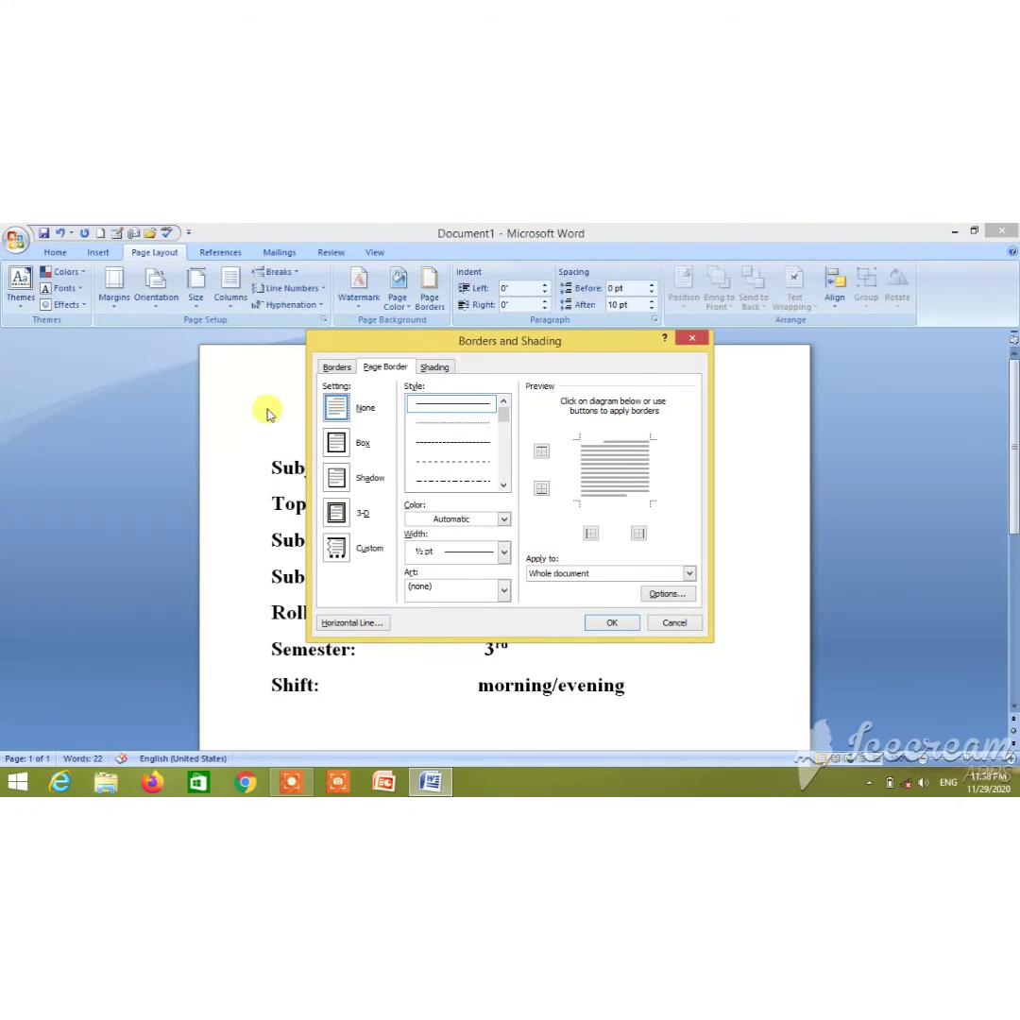
{"action": "left_click", "coordinate": [333, 448]}
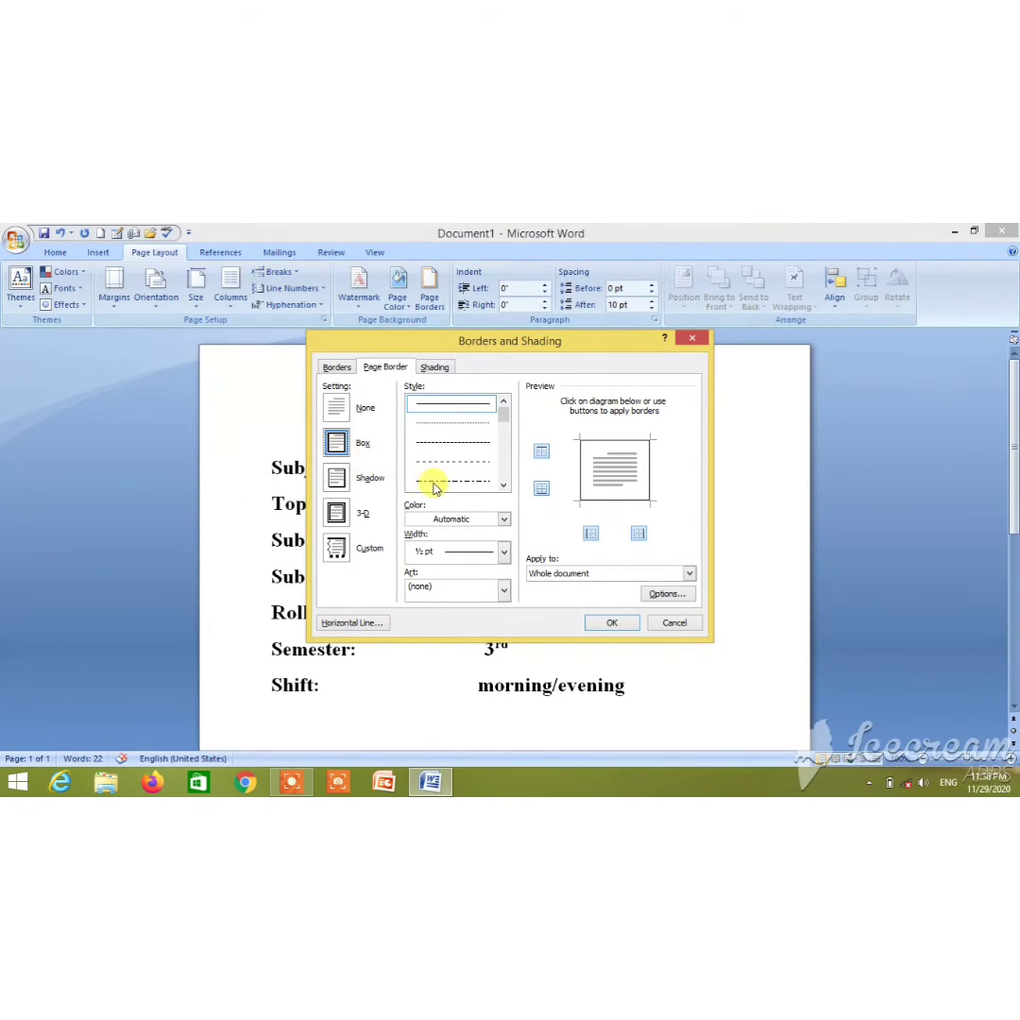
{"action": "left_click", "coordinate": [503, 485]}
{"action": "left_click", "coordinate": [503, 485]}
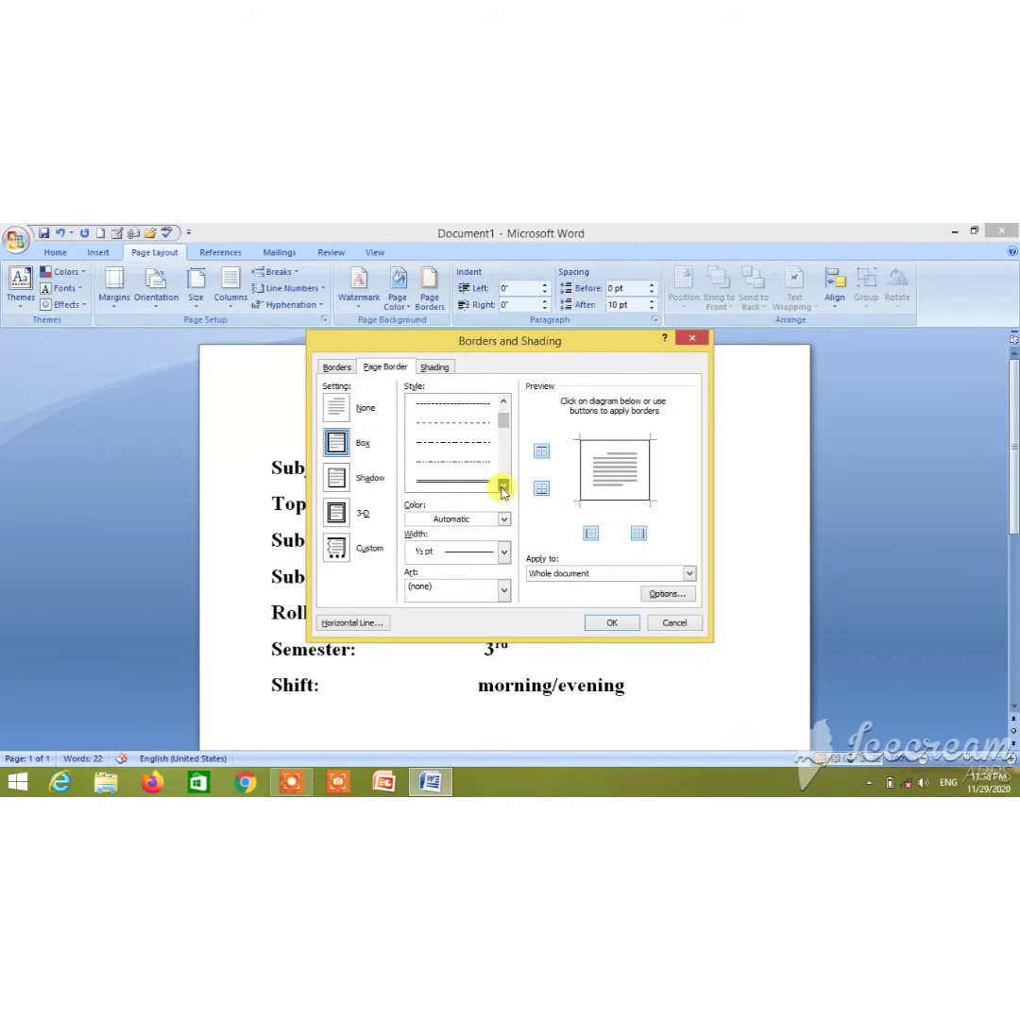
{"action": "left_click", "coordinate": [503, 486]}
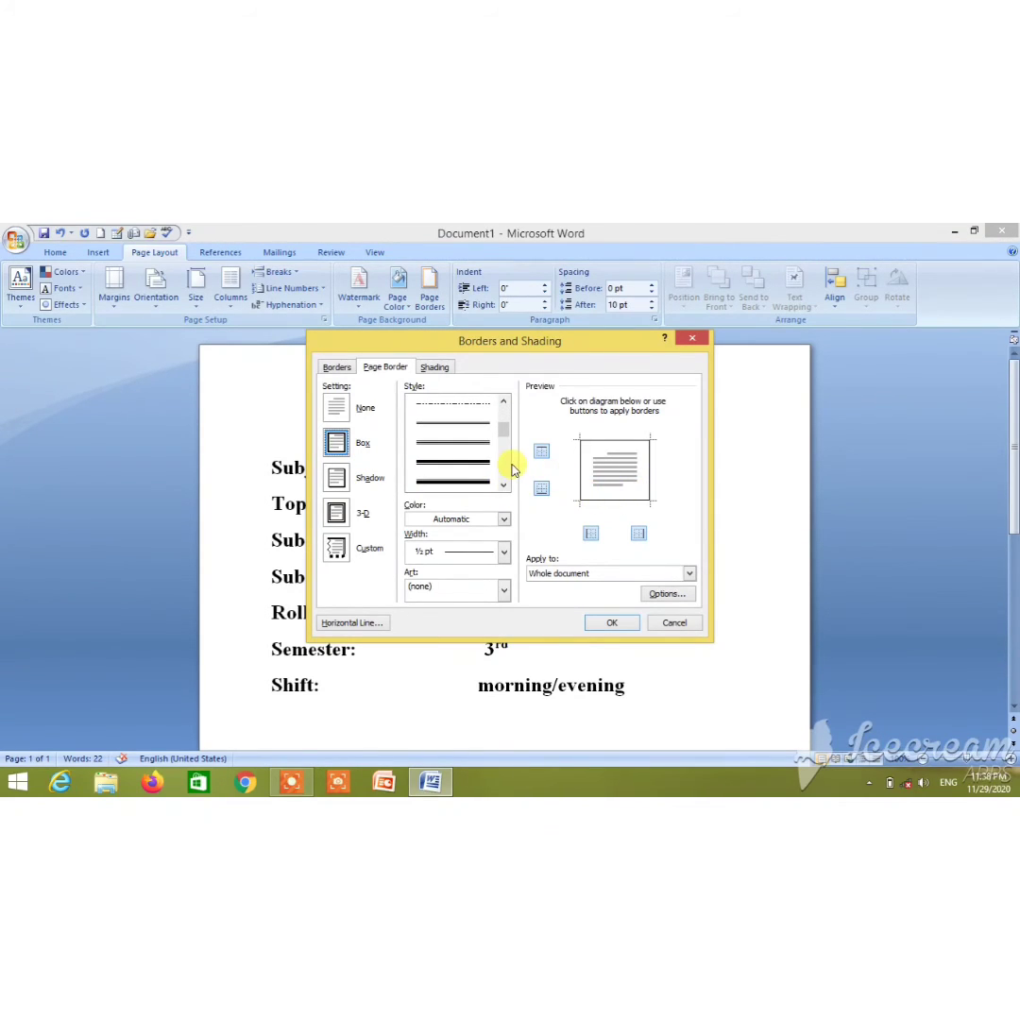
{"action": "left_click", "coordinate": [464, 484]}
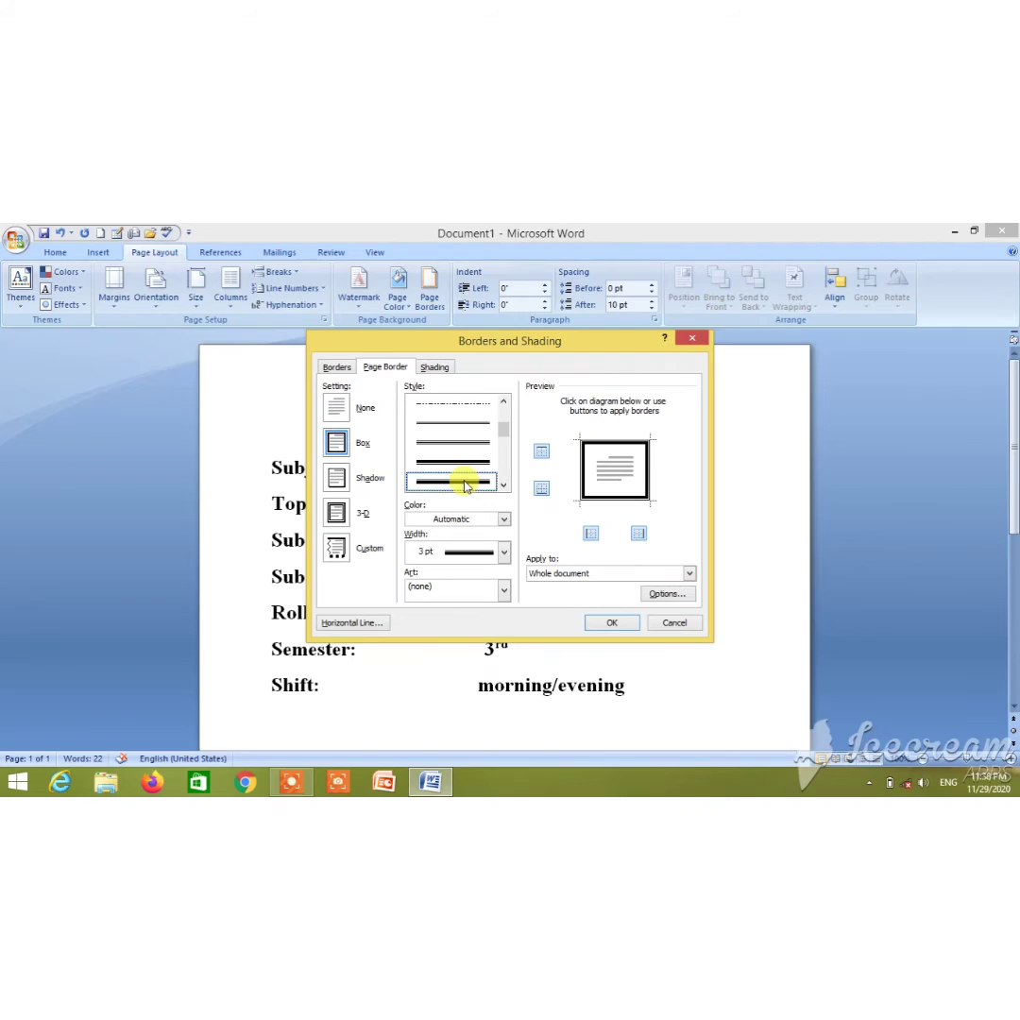
{"action": "left_click", "coordinate": [612, 625]}
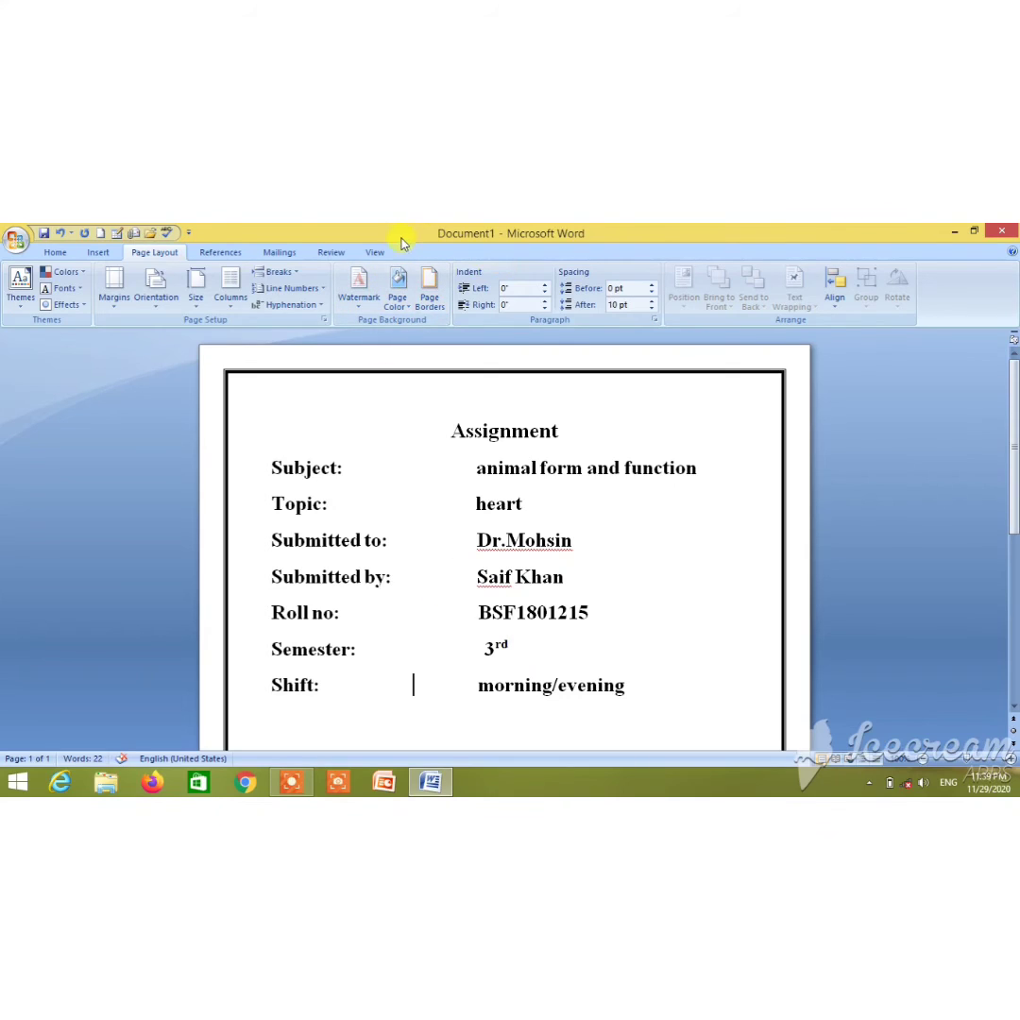
Switch to One Page view to inspect the whole bordered cover page
{"action": "left_click", "coordinate": [373, 253]}
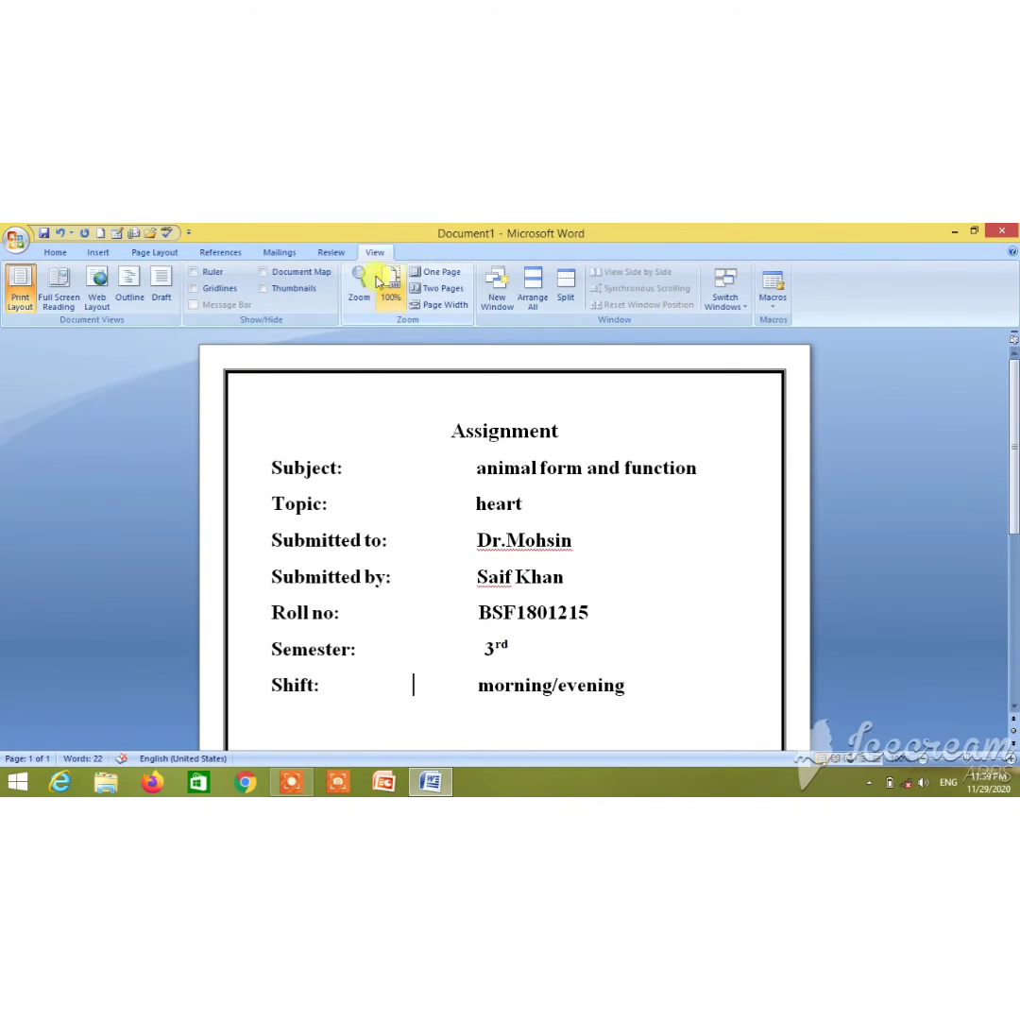
{"action": "left_click", "coordinate": [430, 273]}
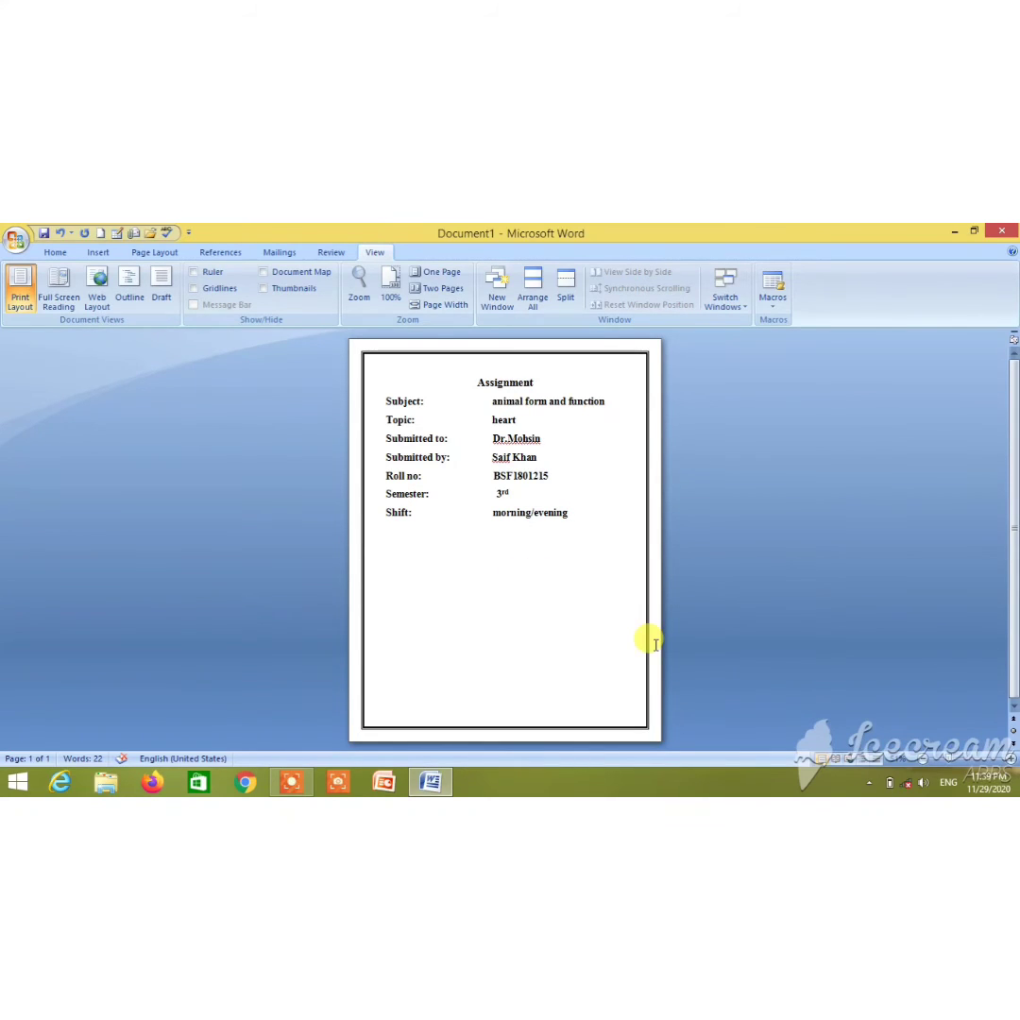
{"action": "left_click", "coordinate": [906, 786]}
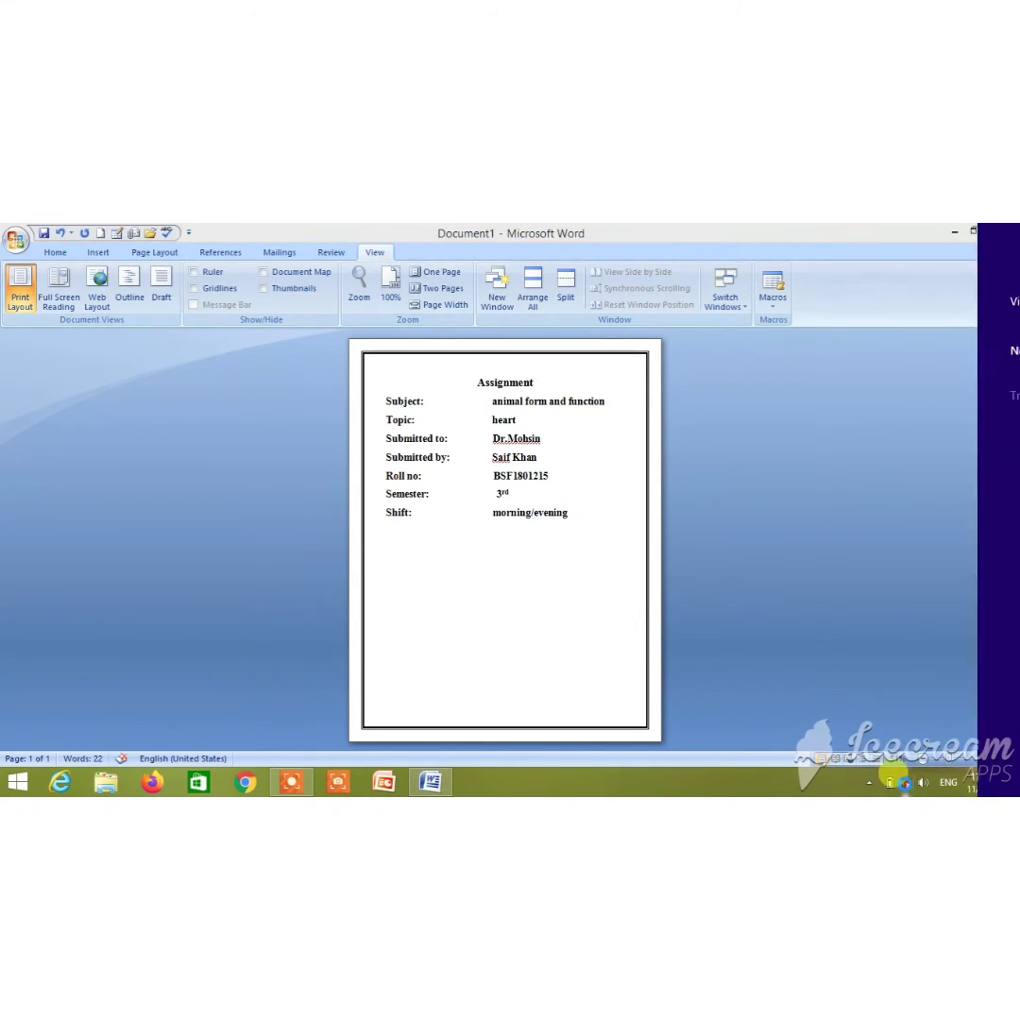
{"action": "left_click", "coordinate": [438, 737]}
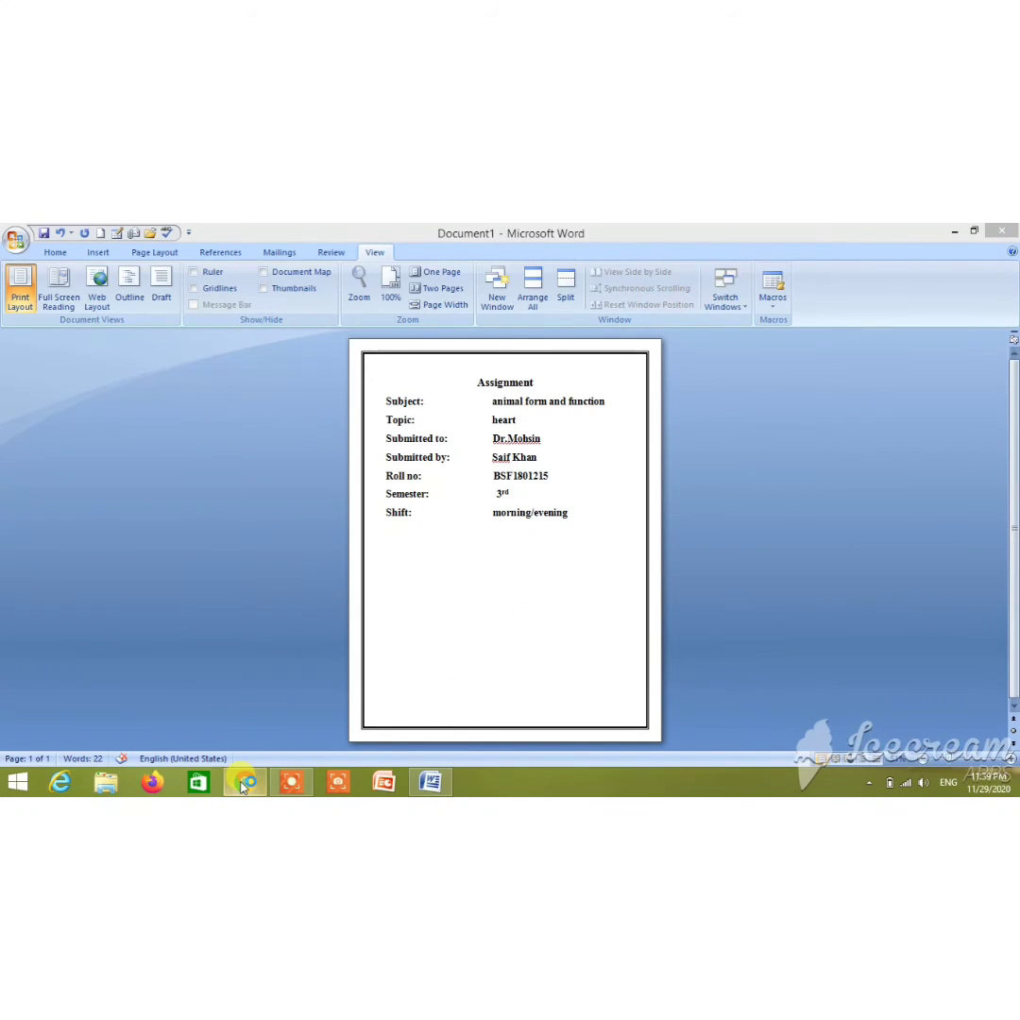
In Chrome, search Google for University of Education, Lahore
{"action": "left_click", "coordinate": [244, 783]}
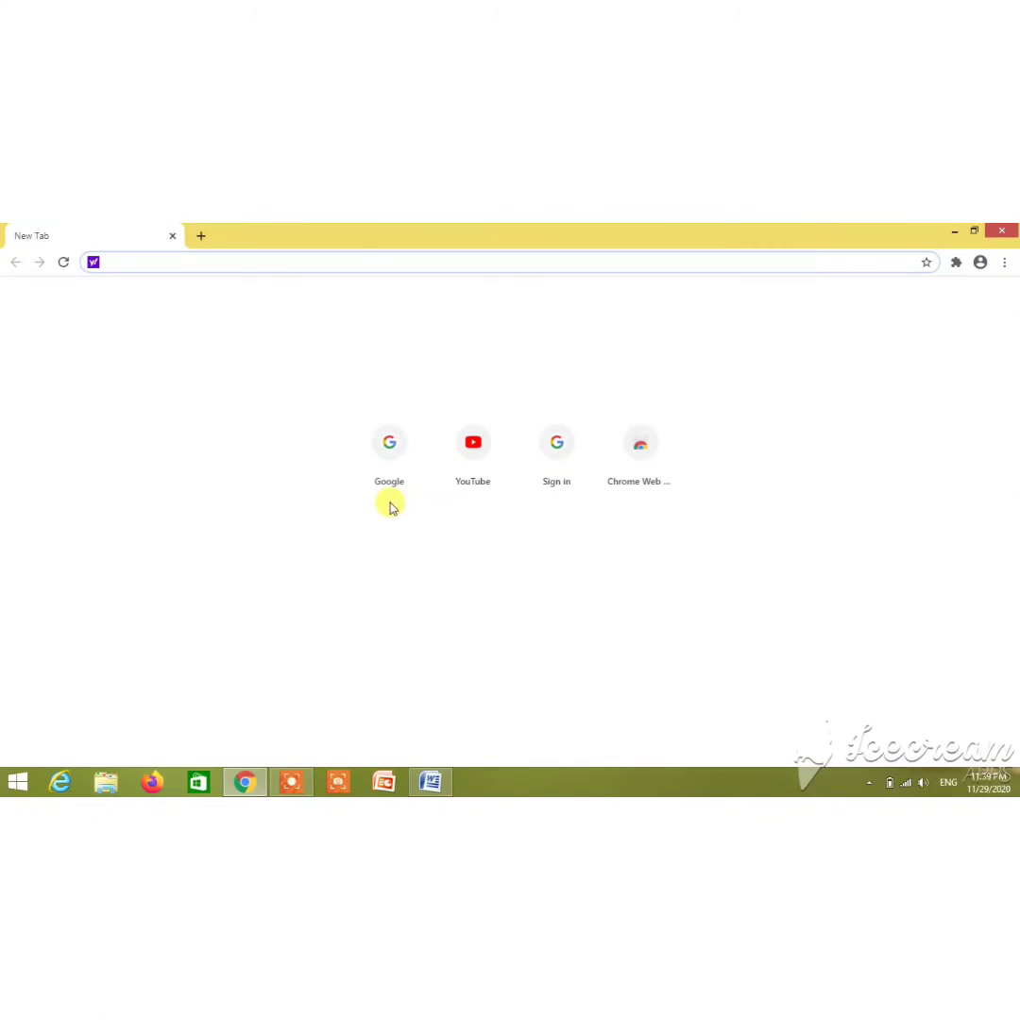
{"action": "left_click", "coordinate": [392, 464]}
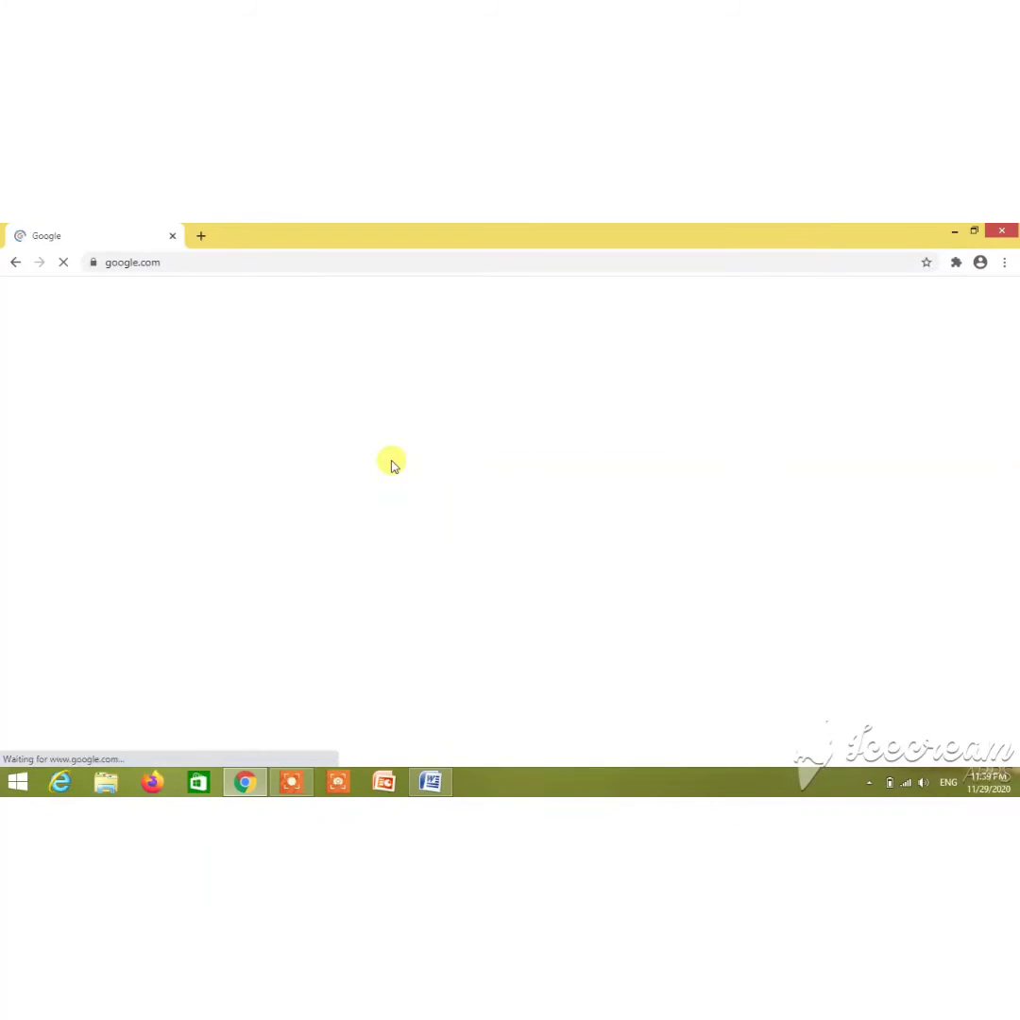
{"action": "left_click", "coordinate": [379, 502]}
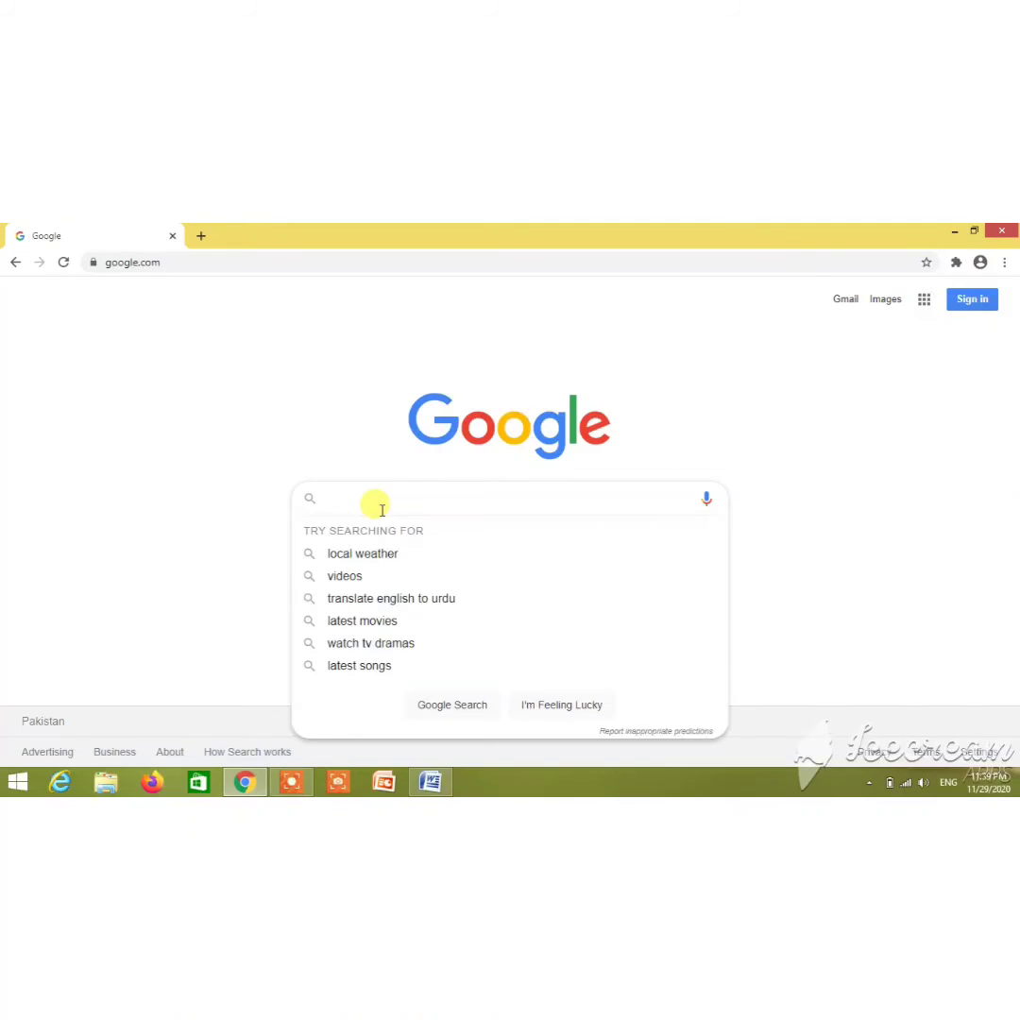
{"action": "type", "text": "unve"}
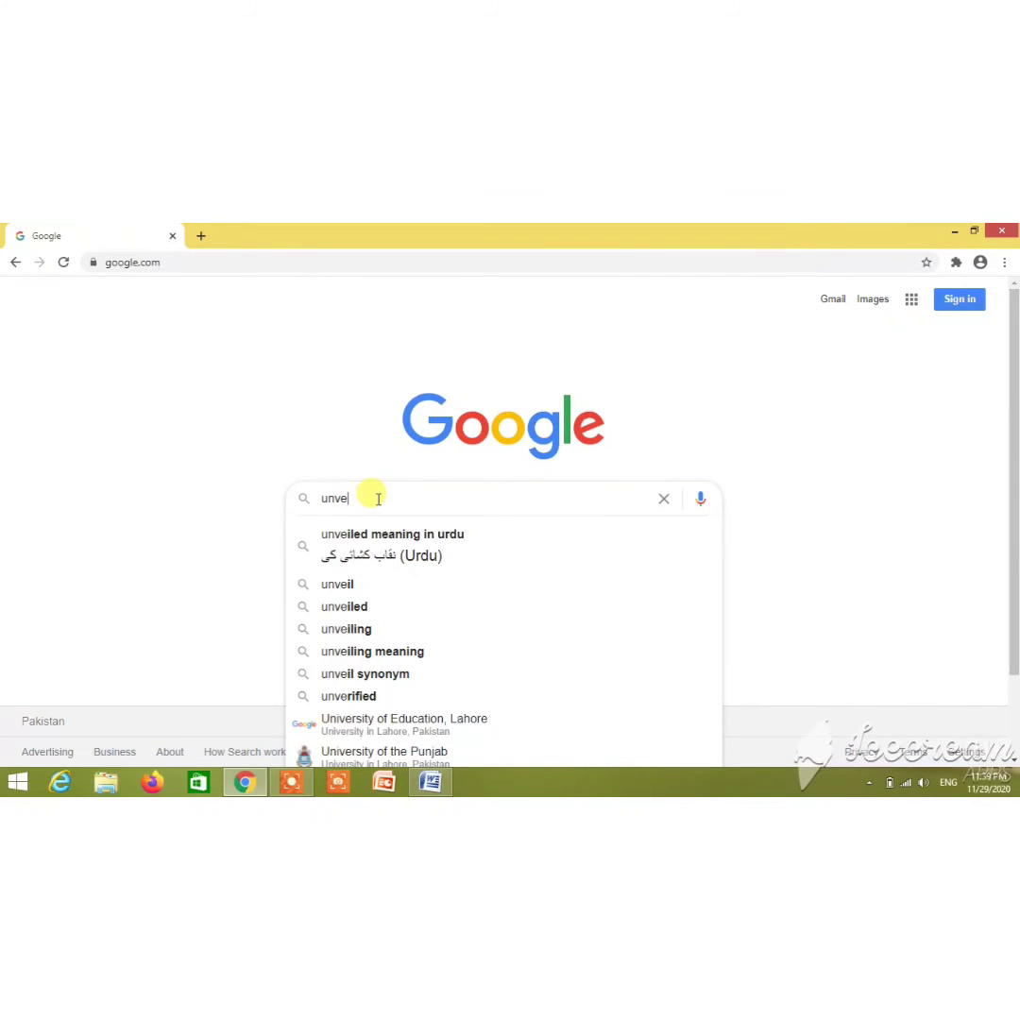
{"action": "type", "text": "rsity"}
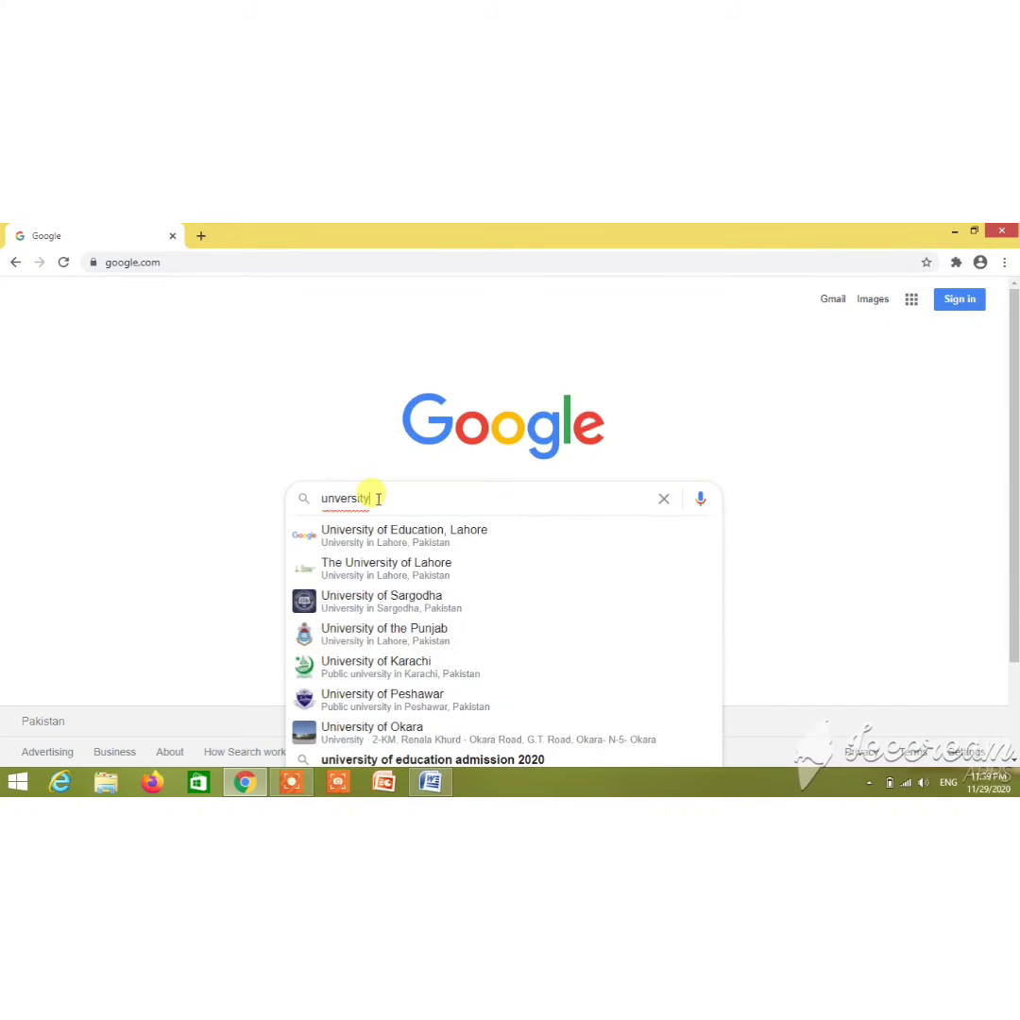
{"action": "left_click", "coordinate": [410, 542]}
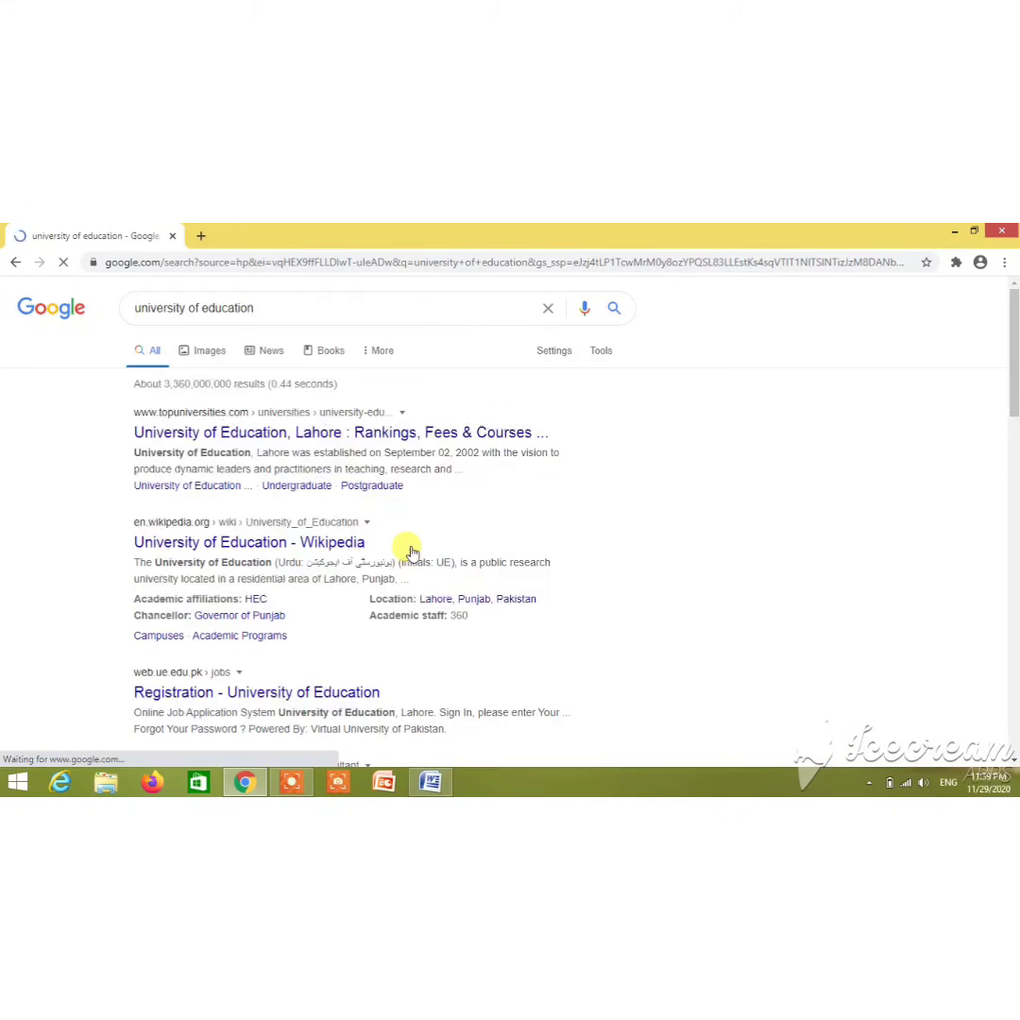
Open the university logo from the Images results, copy it, and return to Word
{"action": "left_click", "coordinate": [191, 353]}
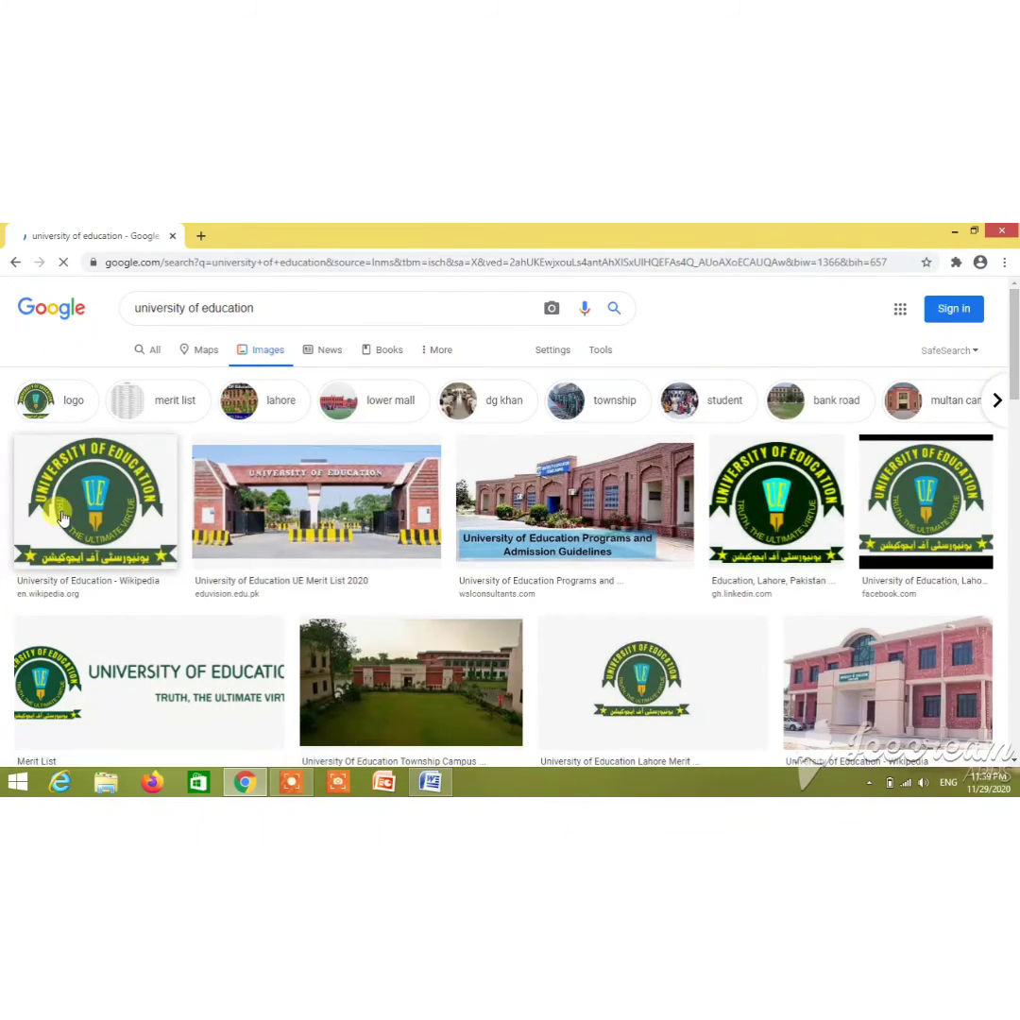
{"action": "left_click", "coordinate": [89, 519]}
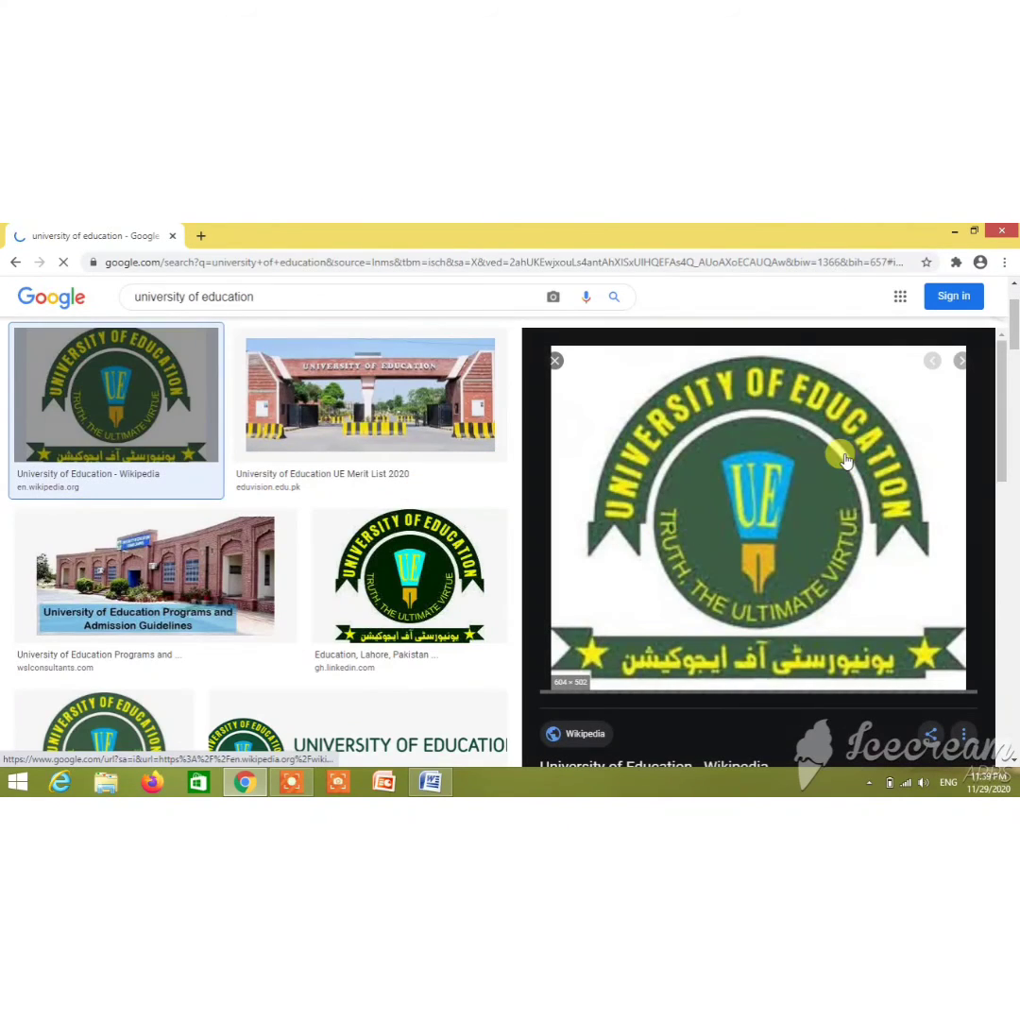
{"action": "right_click", "coordinate": [844, 456]}
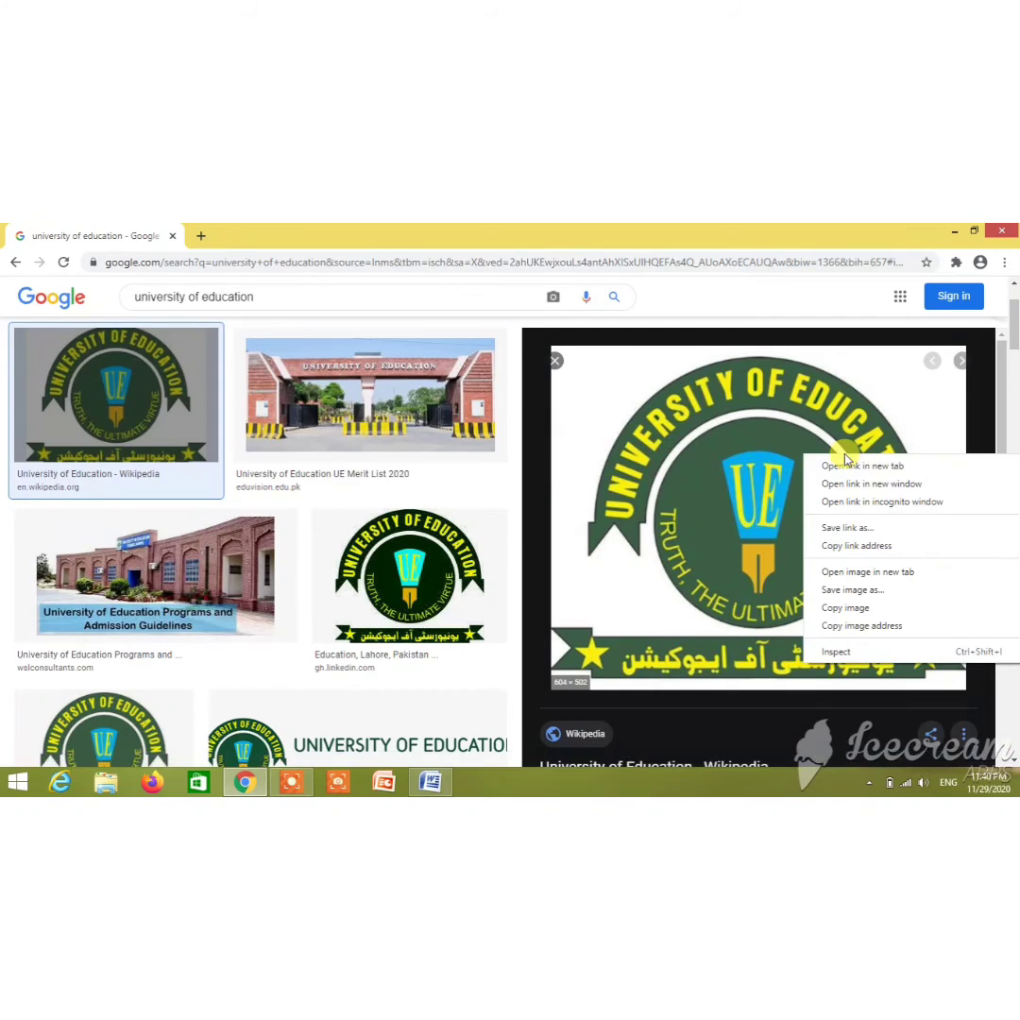
{"action": "left_click", "coordinate": [847, 610]}
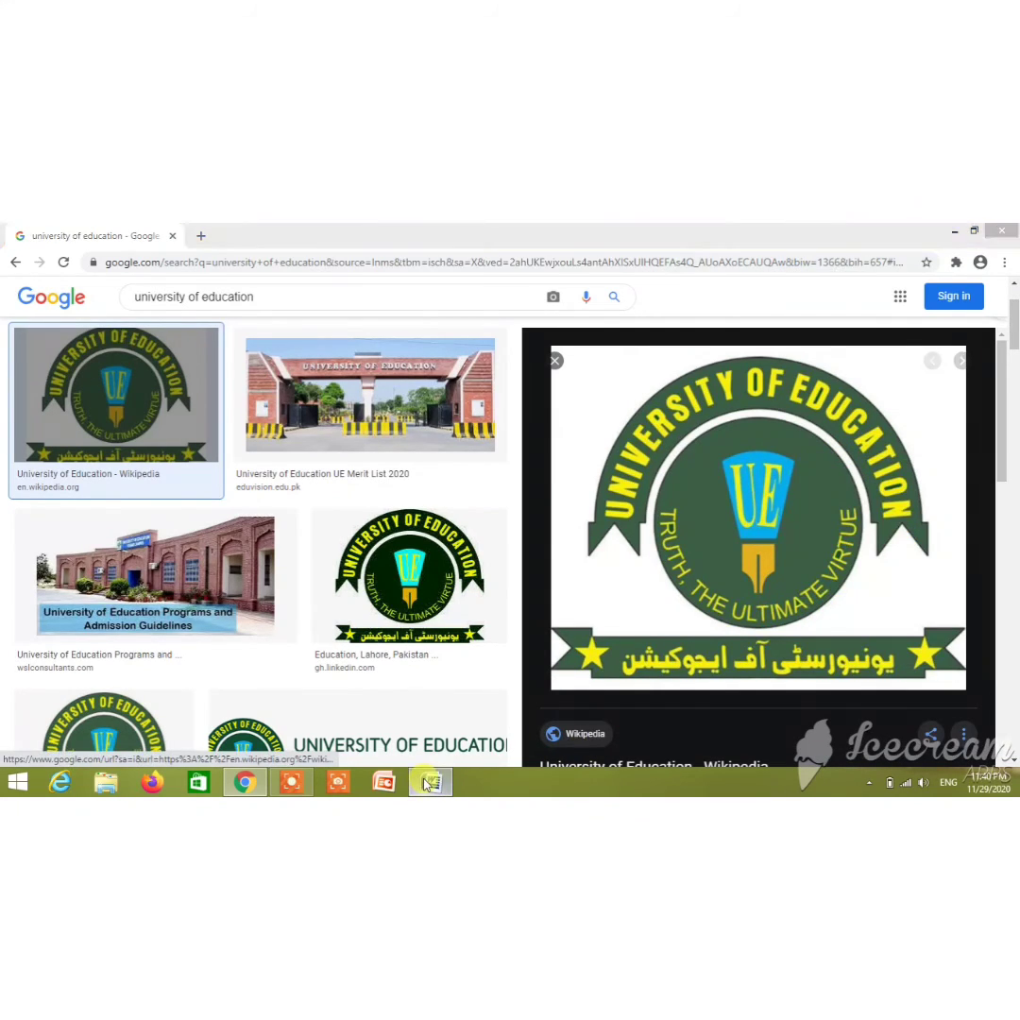
{"action": "left_click", "coordinate": [430, 783]}
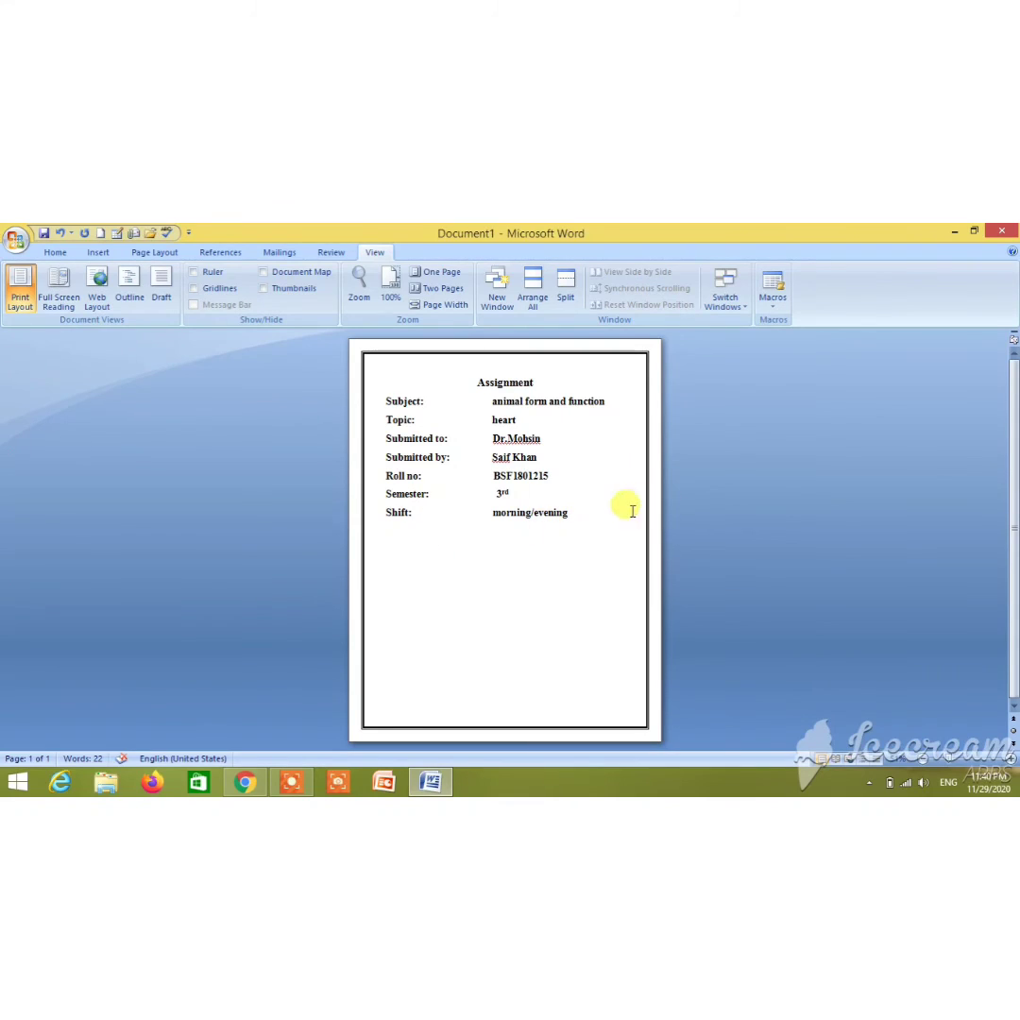
Paste the copied university logo on a new line below the Shift line
{"action": "left_click", "coordinate": [586, 513]}
{"action": "key", "text": "Return"}
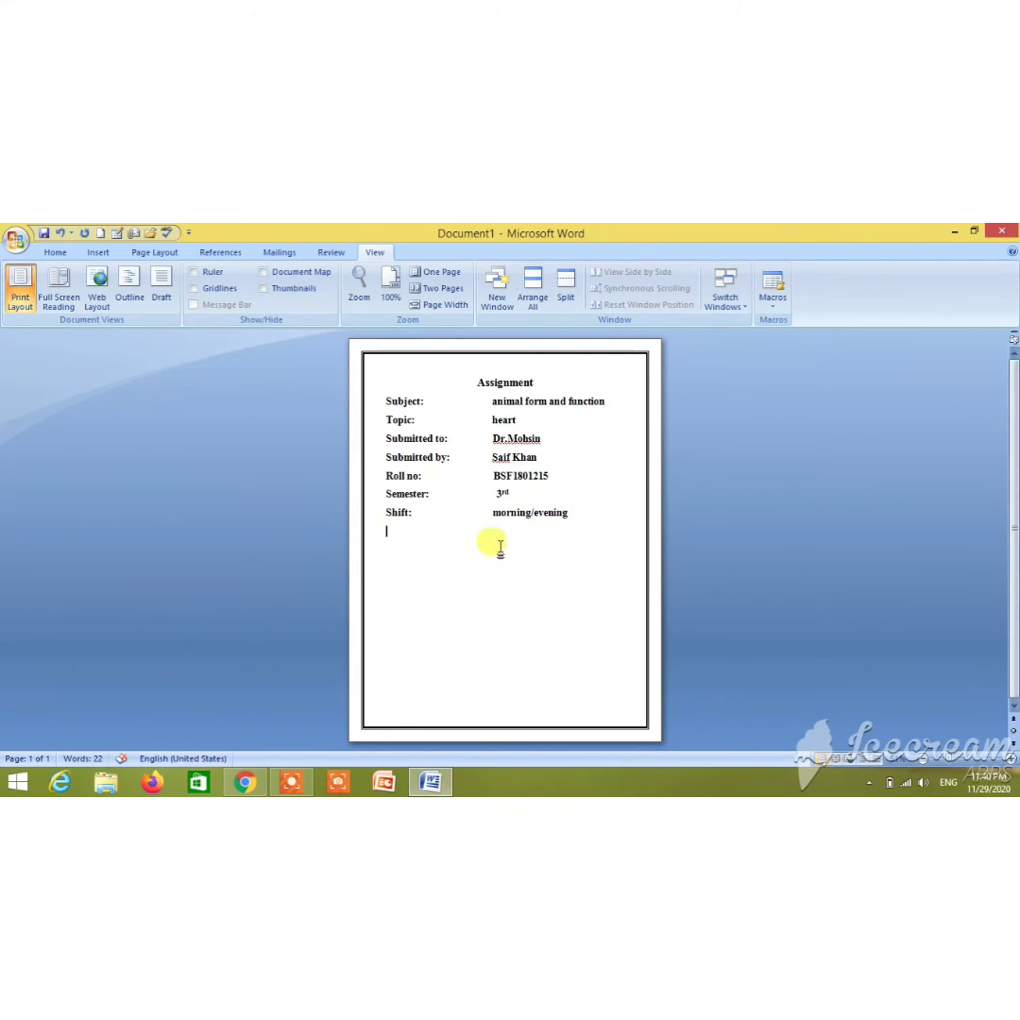
{"action": "right_click", "coordinate": [478, 531]}
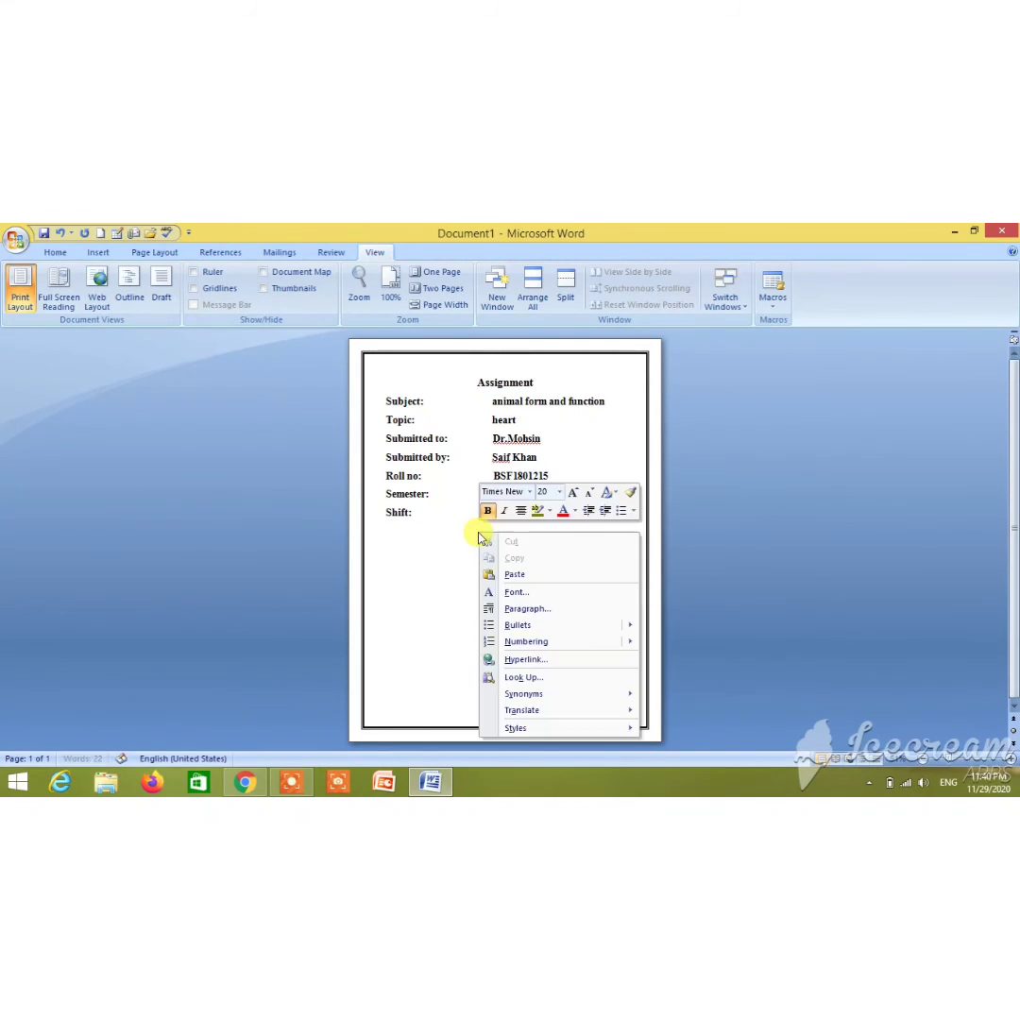
{"action": "left_click", "coordinate": [508, 578]}
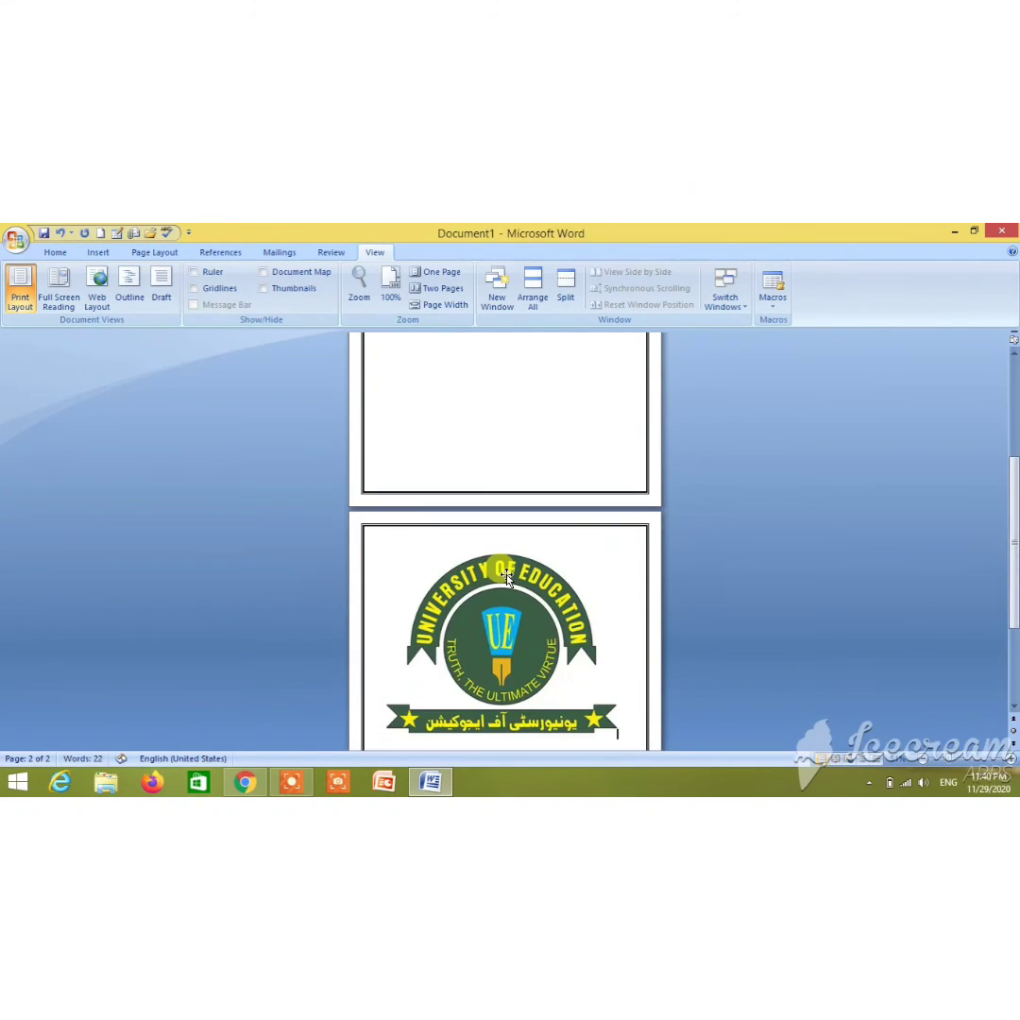
{"action": "left_click", "coordinate": [511, 590]}
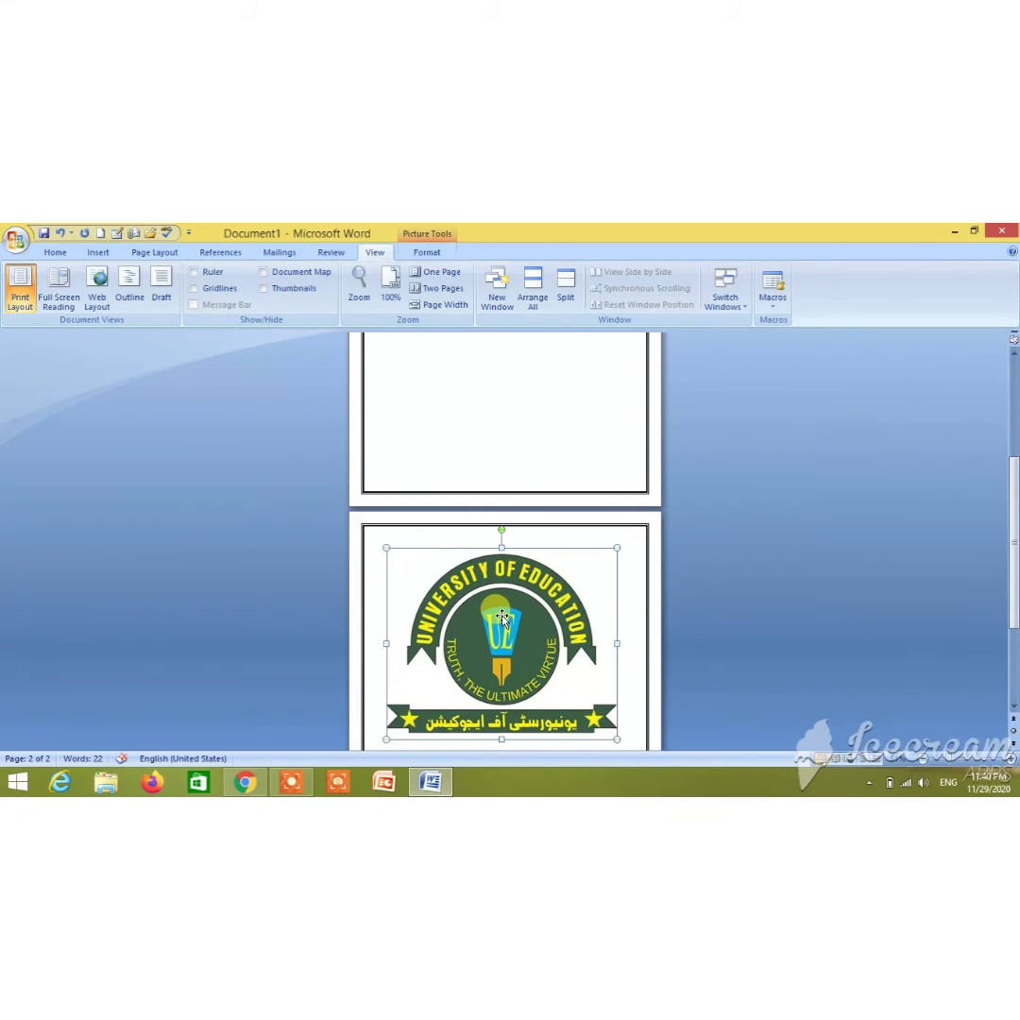
Reduce the logo's height to 3" (width 3.57") so it fits on page one
{"action": "left_click", "coordinate": [425, 252]}
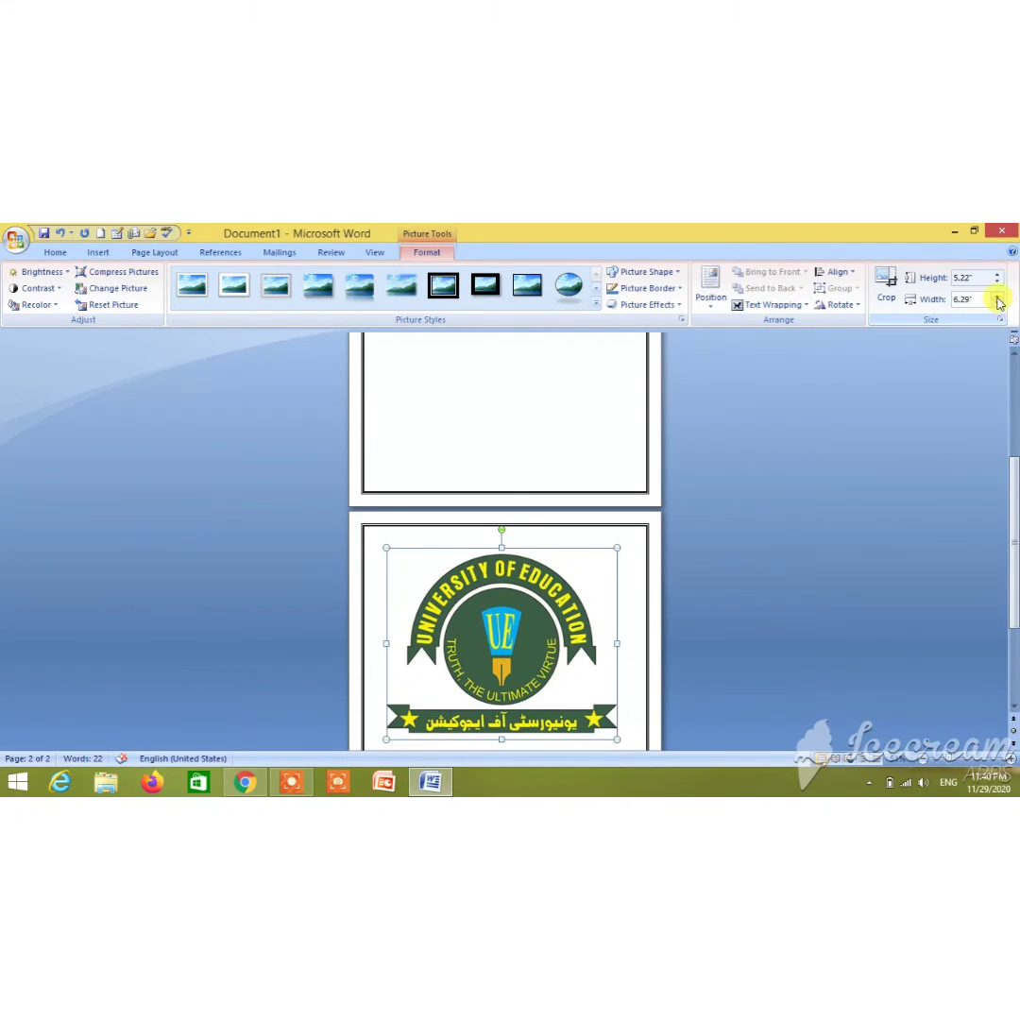
{"action": "left_click", "coordinate": [998, 283]}
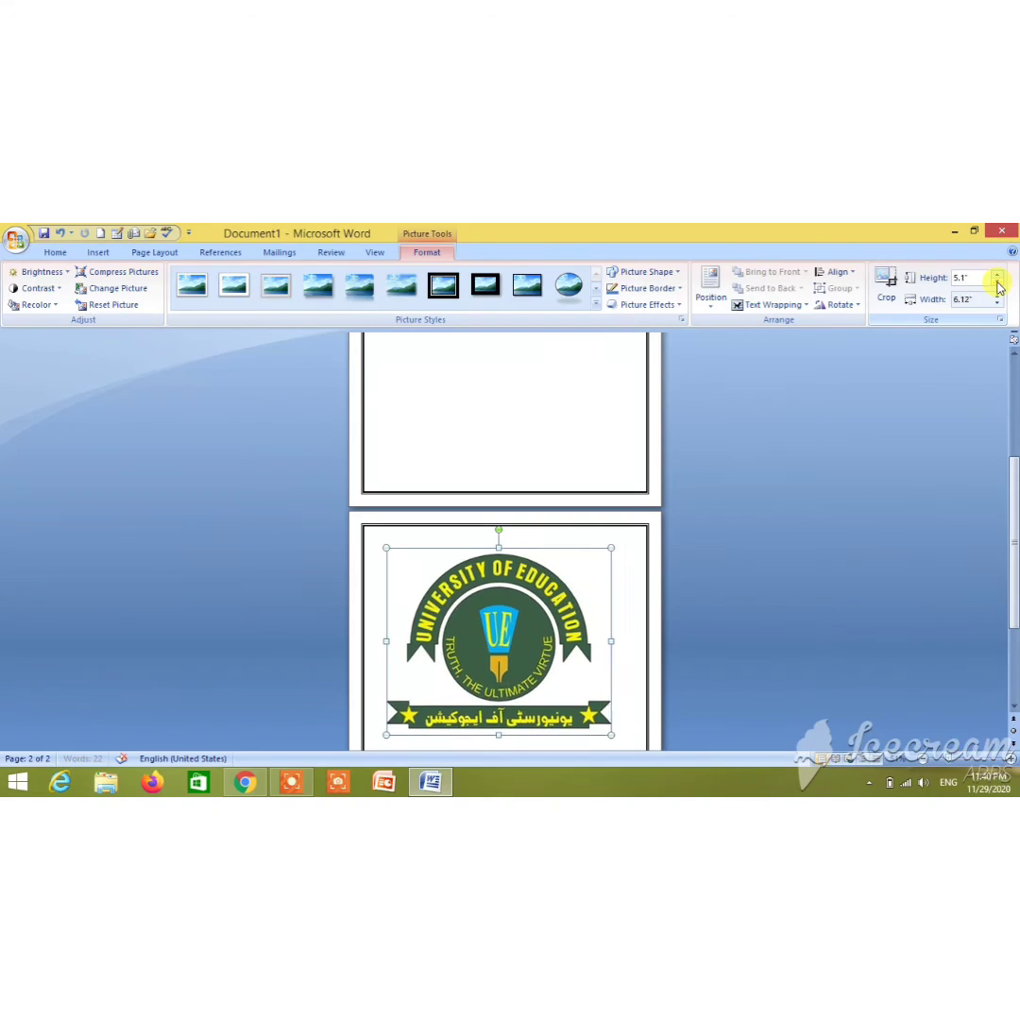
{"action": "left_click", "coordinate": [997, 283]}
{"action": "left_click", "coordinate": [998, 282]}
{"action": "left_click", "coordinate": [998, 283]}
{"action": "left_click", "coordinate": [998, 282]}
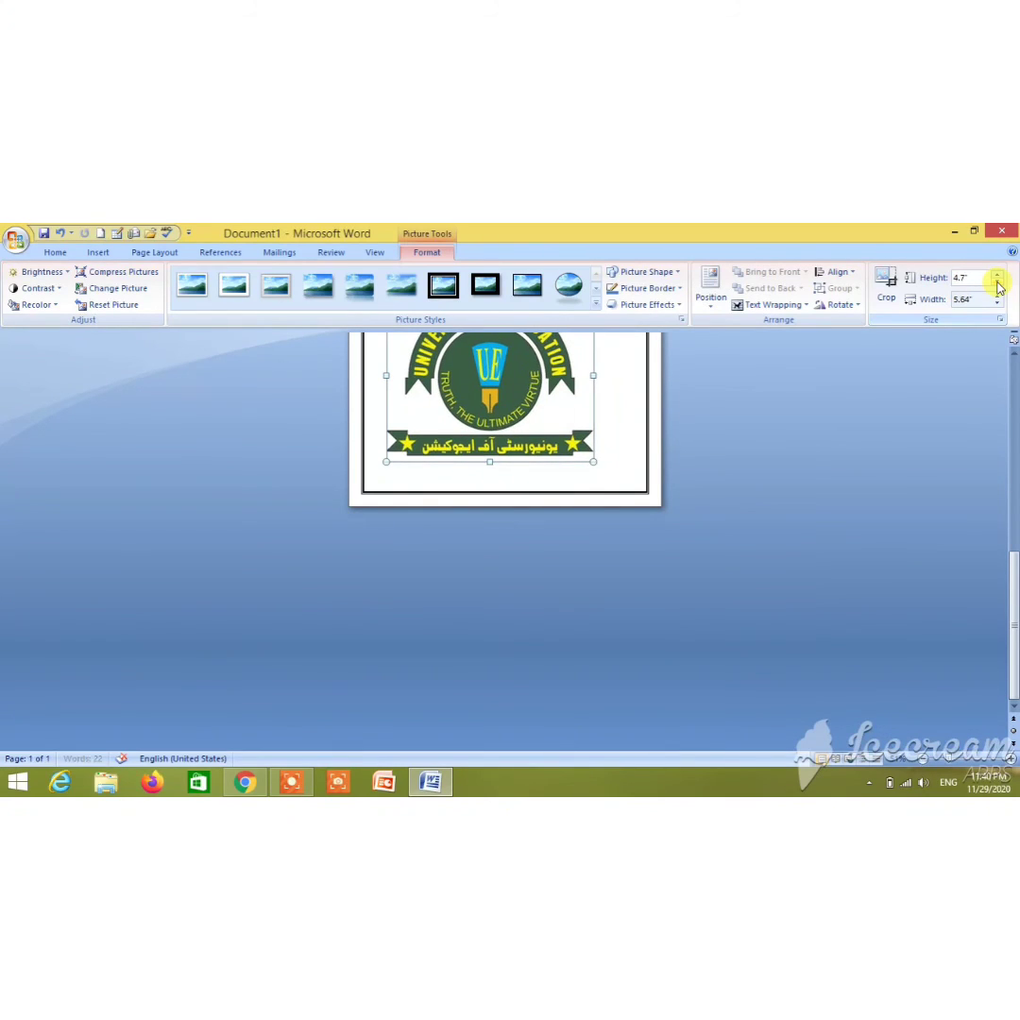
{"action": "left_click", "coordinate": [997, 283]}
{"action": "left_click", "coordinate": [998, 283]}
{"action": "left_click", "coordinate": [997, 283]}
{"action": "left_click", "coordinate": [998, 283]}
{"action": "left_click", "coordinate": [998, 283]}
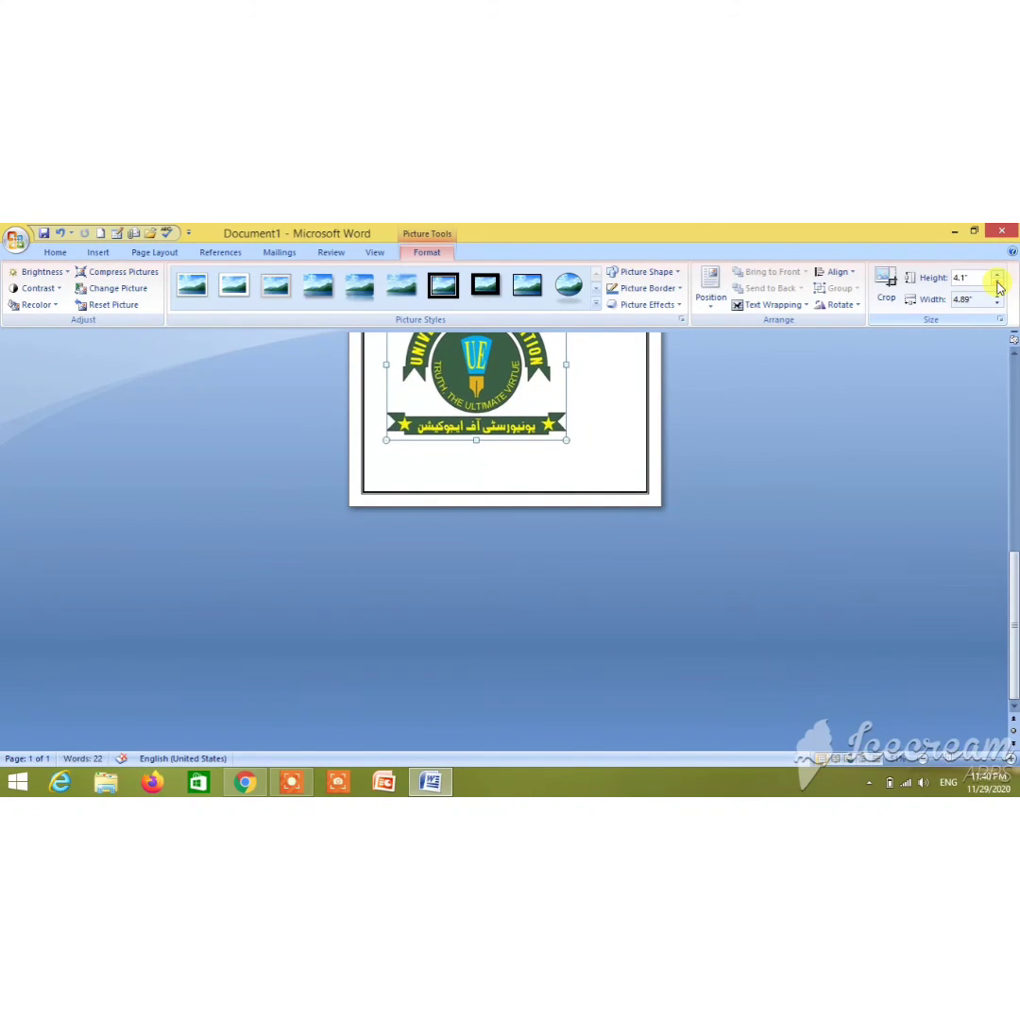
{"action": "left_click", "coordinate": [998, 282]}
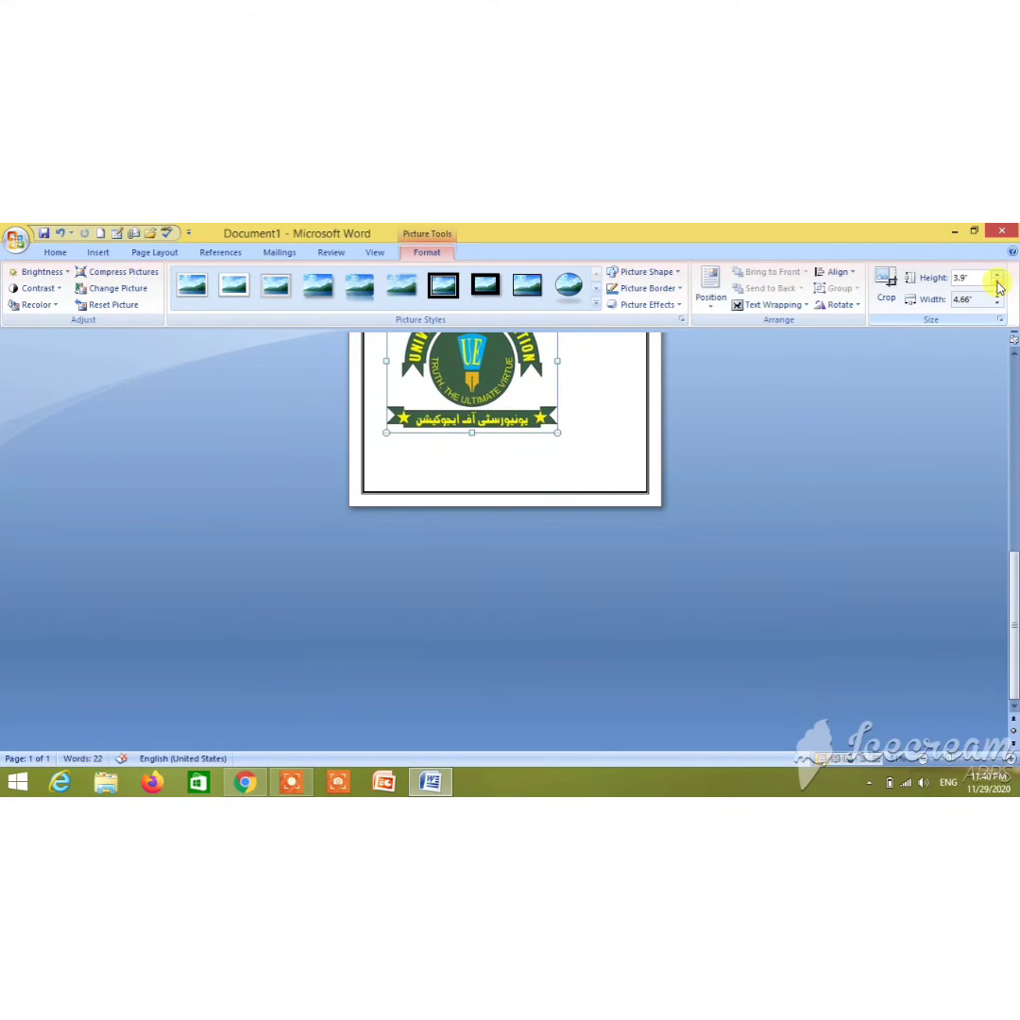
{"action": "left_click", "coordinate": [998, 282]}
{"action": "left_click", "coordinate": [997, 282]}
{"action": "left_click", "coordinate": [998, 282]}
{"action": "left_click", "coordinate": [997, 283]}
{"action": "left_click", "coordinate": [997, 283]}
{"action": "left_click", "coordinate": [997, 283]}
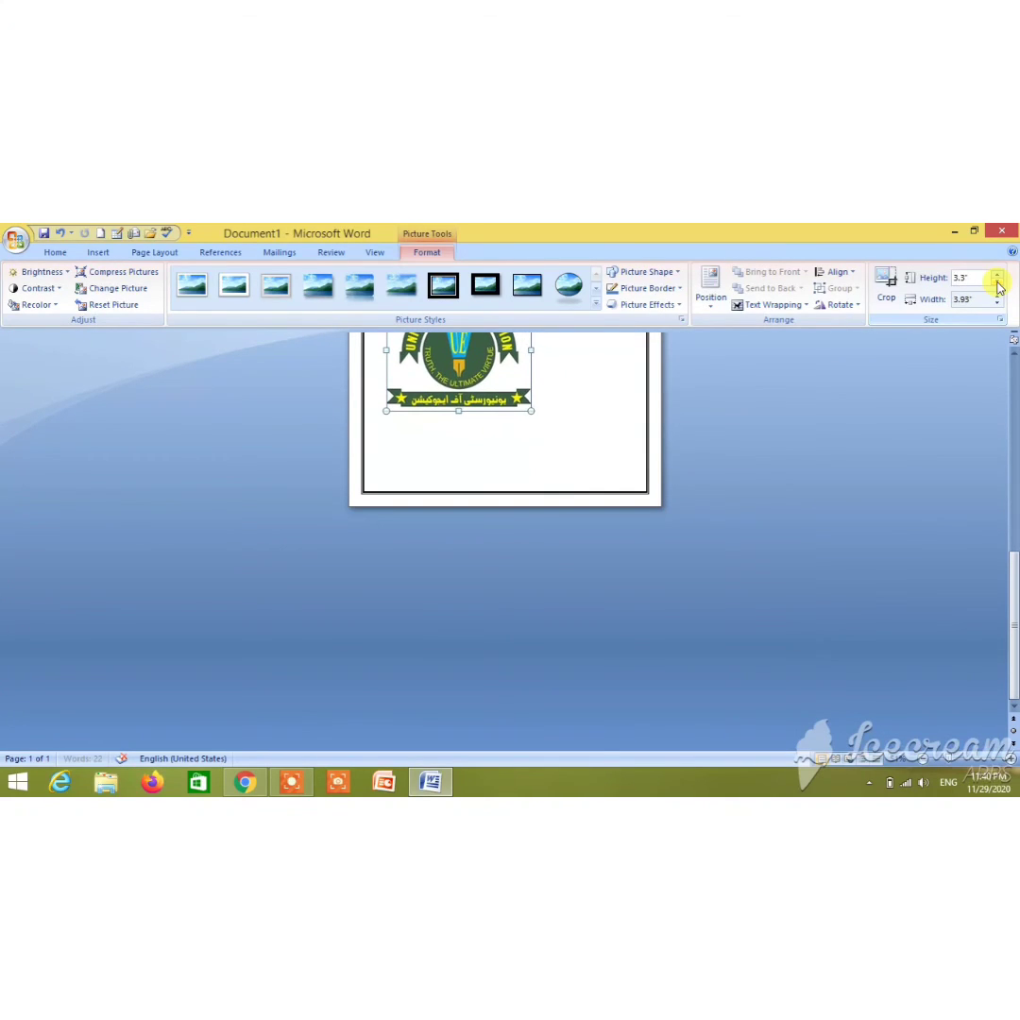
{"action": "left_click", "coordinate": [998, 283]}
{"action": "left_click", "coordinate": [997, 283]}
{"action": "left_click", "coordinate": [997, 282]}
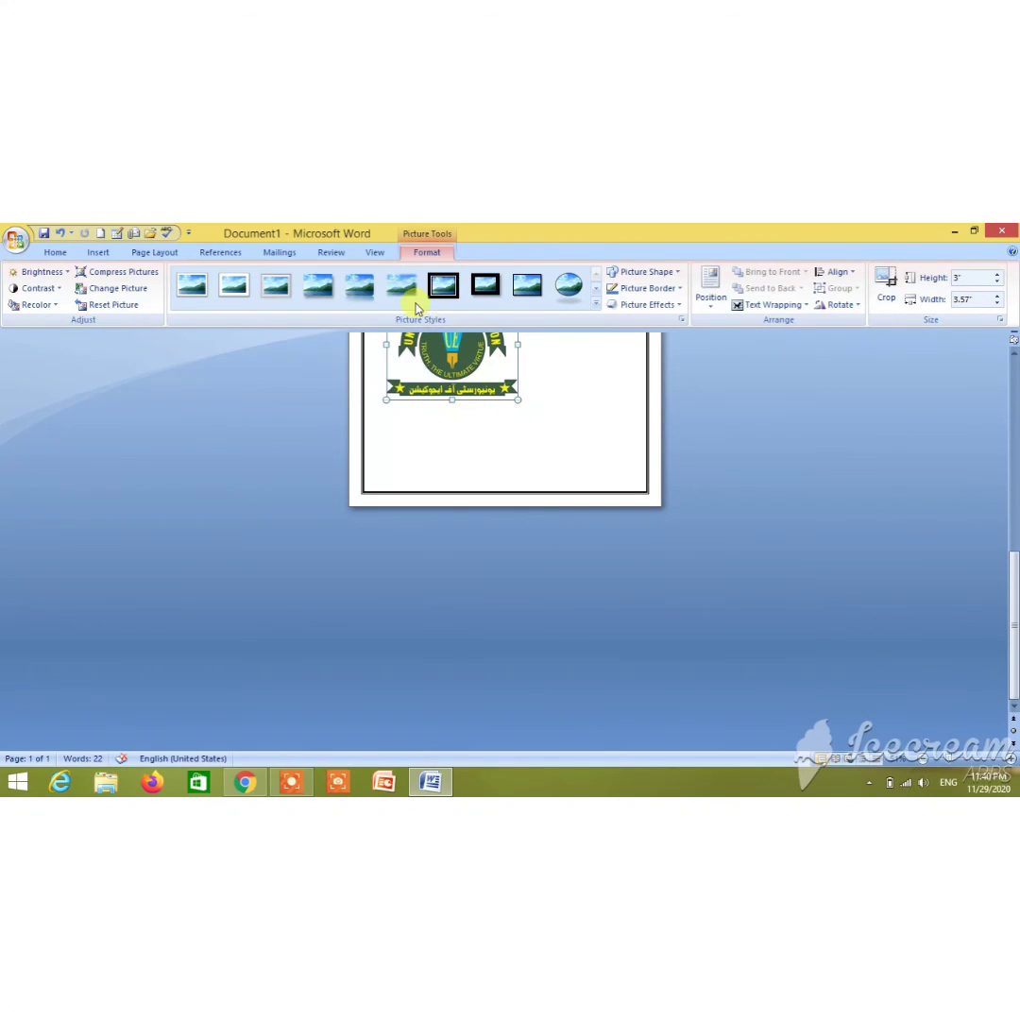
{"action": "left_click", "coordinate": [375, 252]}
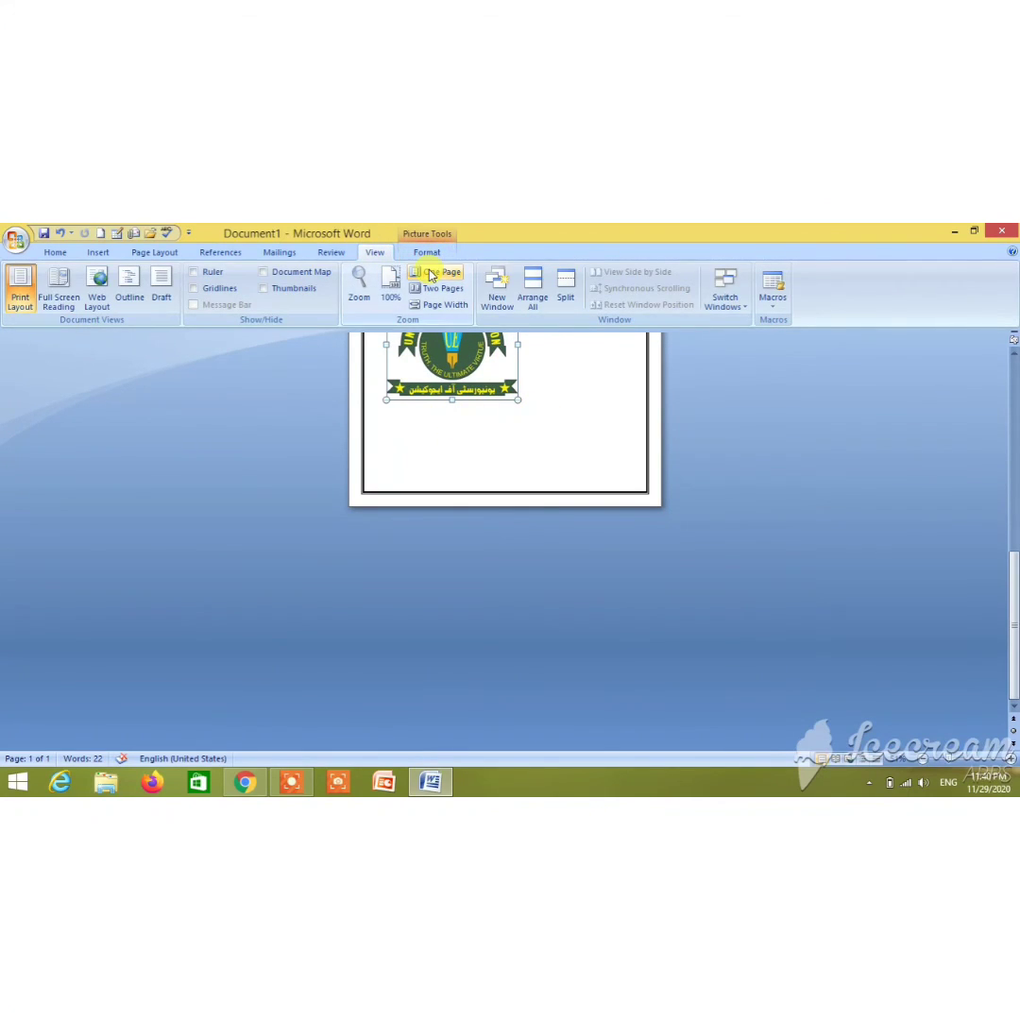
Center the University of Education logo horizontally and start a new line below it
{"action": "left_click", "coordinate": [390, 287]}
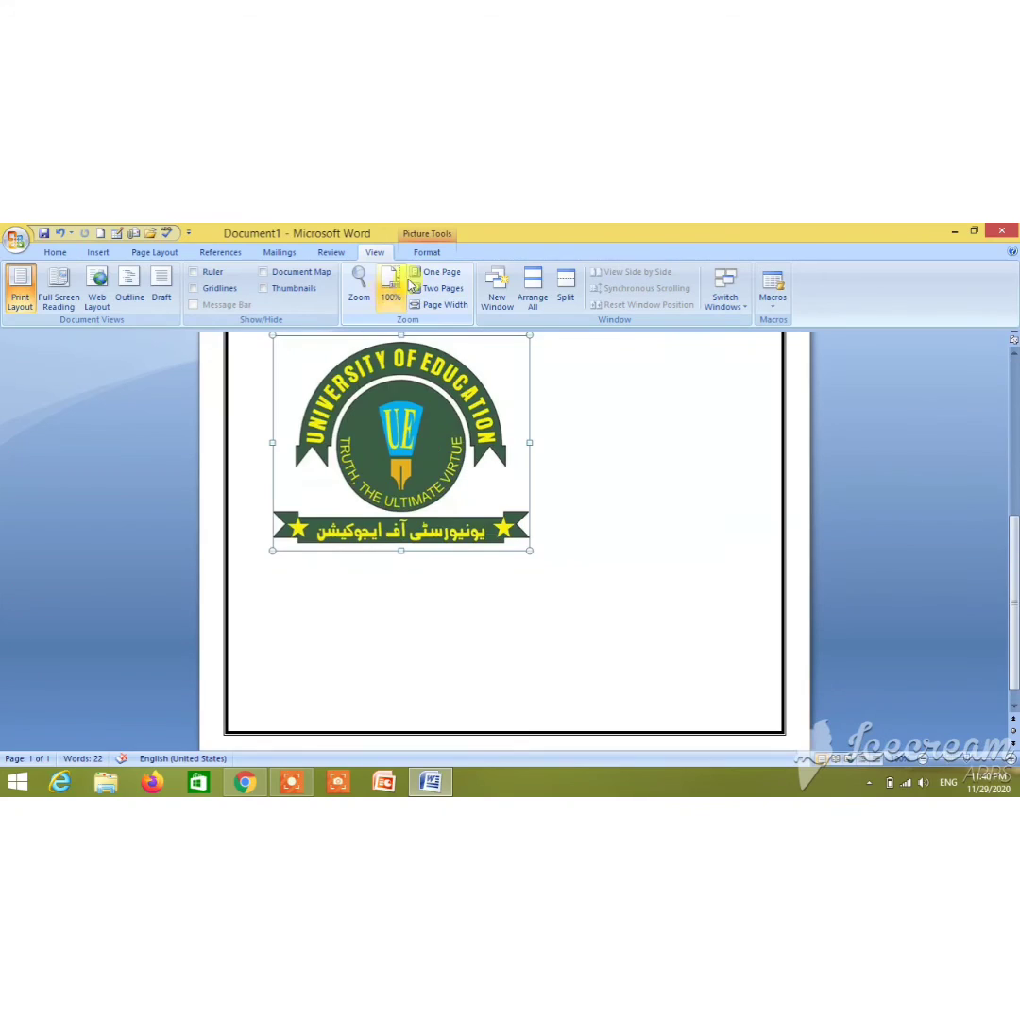
{"action": "left_click", "coordinate": [437, 273]}
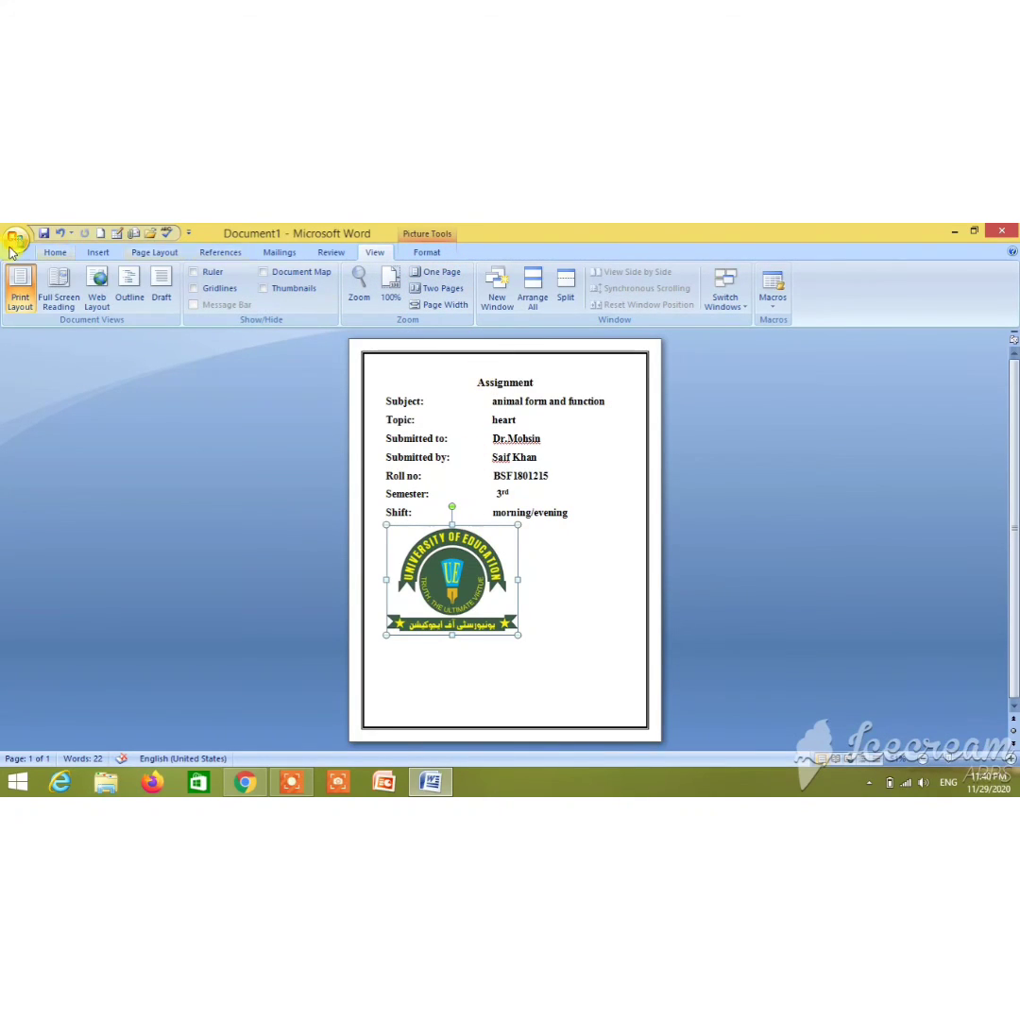
{"action": "left_click", "coordinate": [54, 253]}
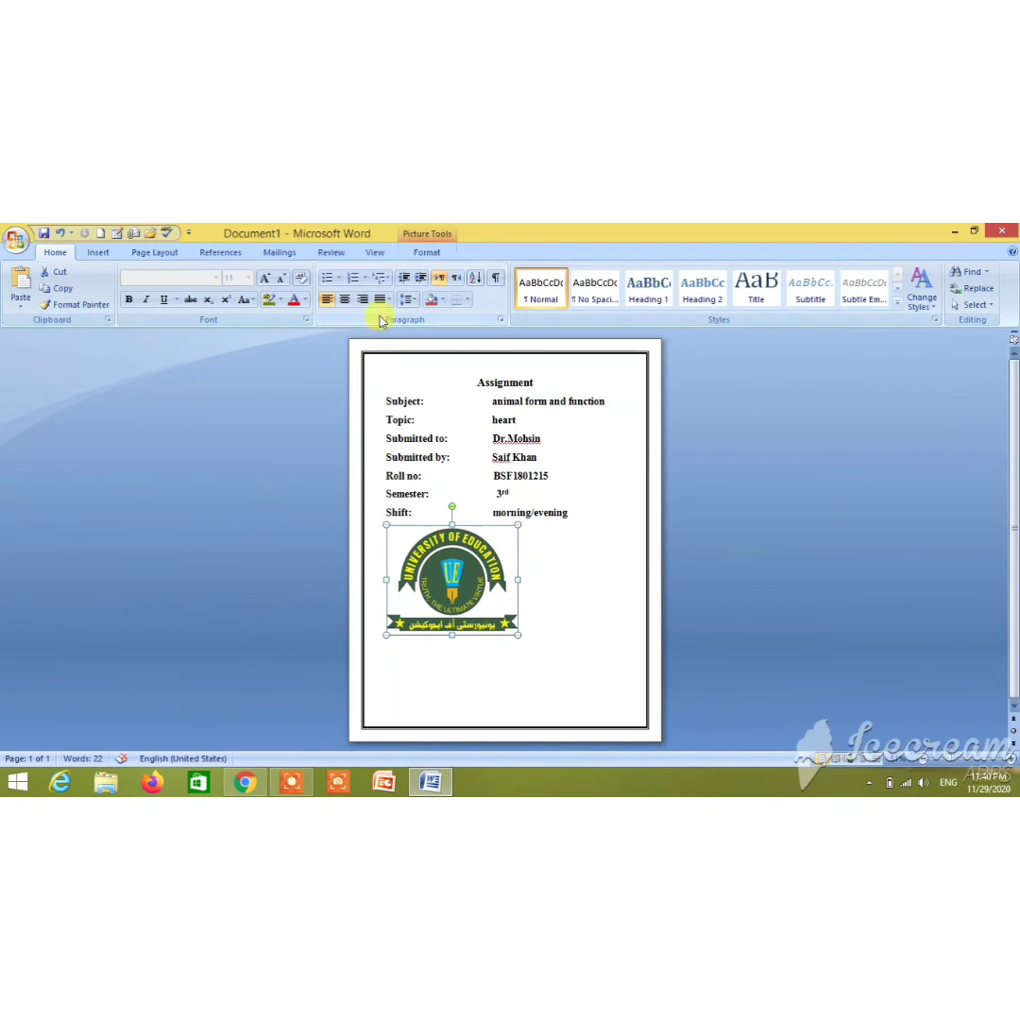
{"action": "left_click", "coordinate": [344, 300]}
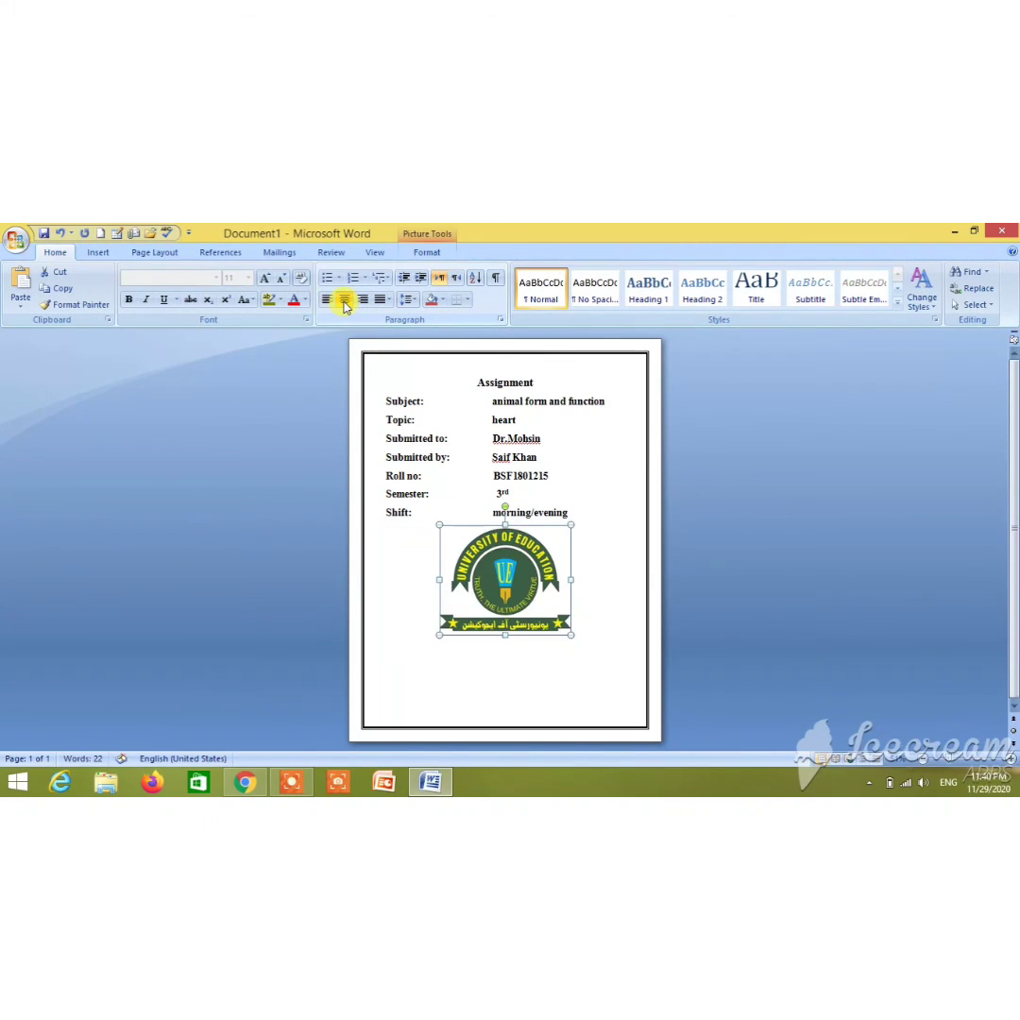
{"action": "left_click", "coordinate": [641, 599]}
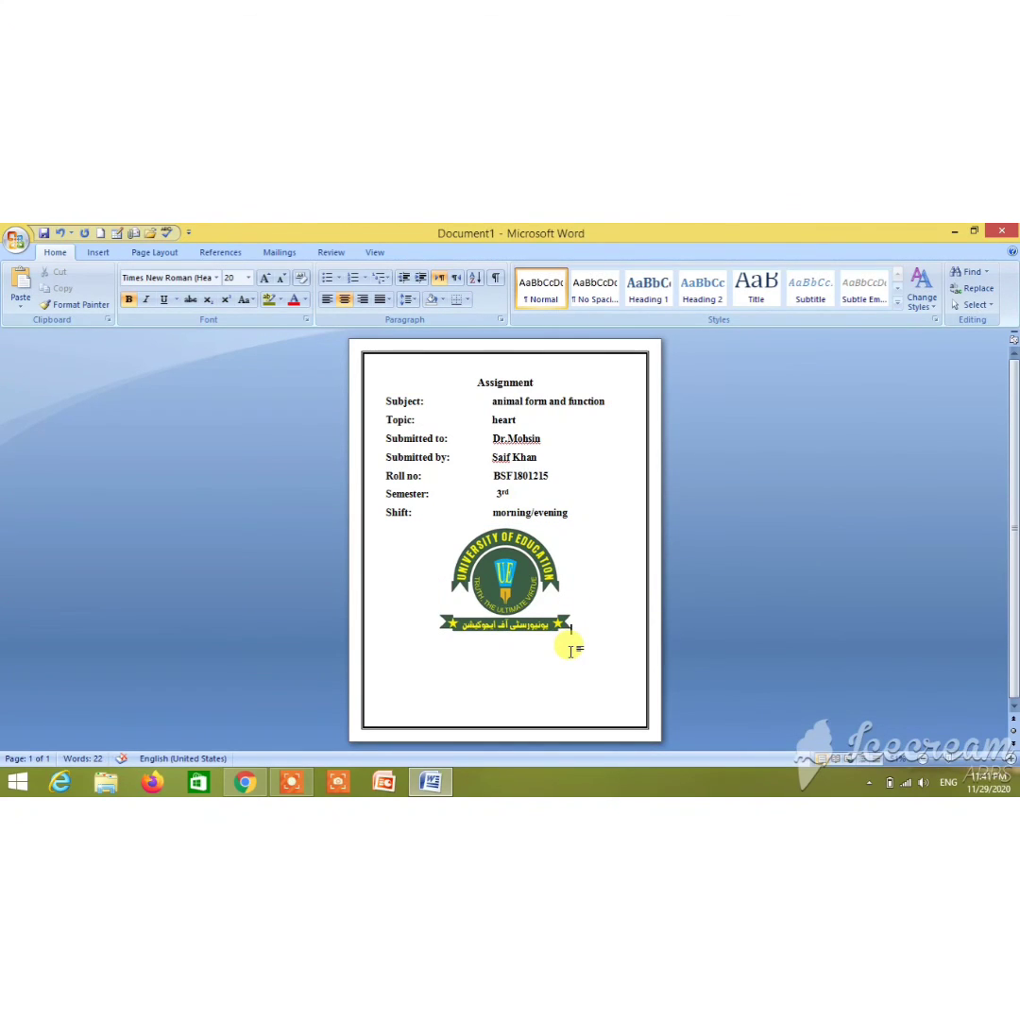
{"action": "key", "text": "Return"}
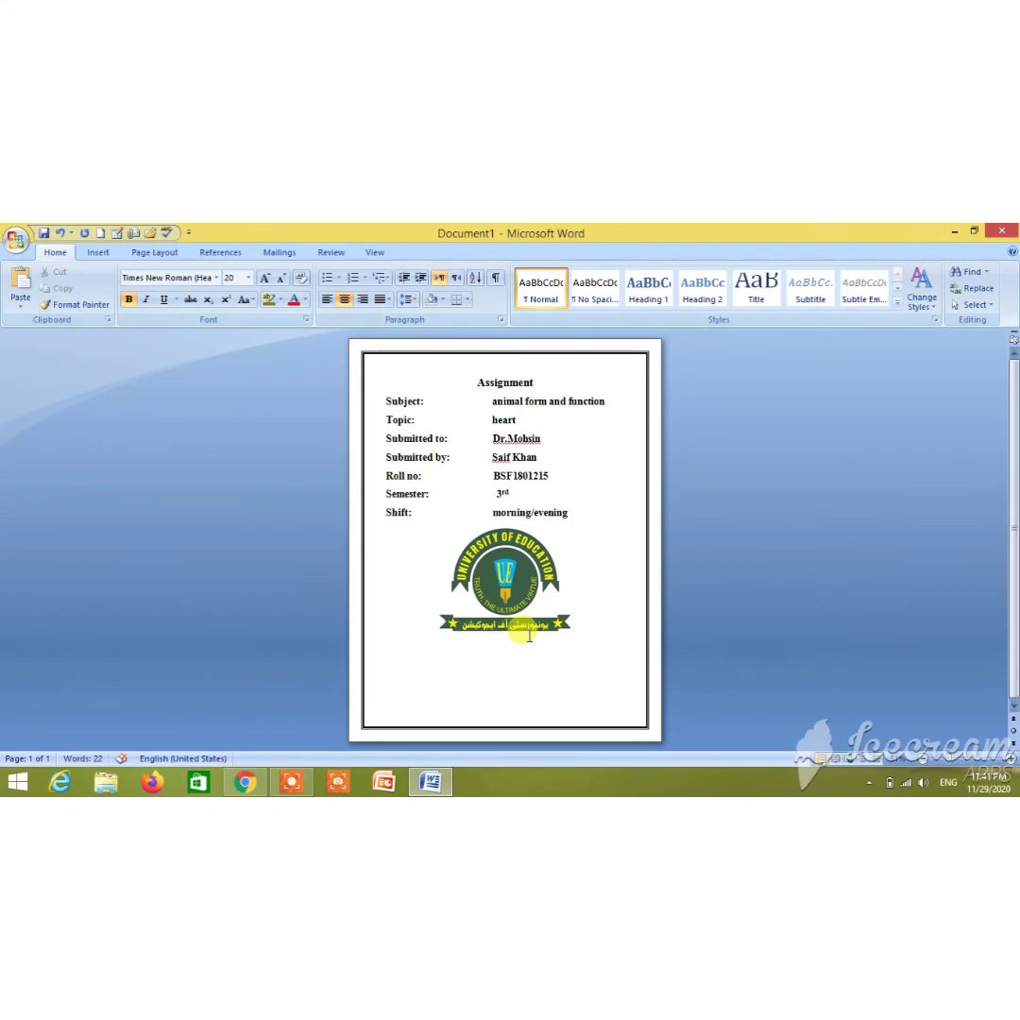
Type 'University of Education' below the logo, capitalizing the E of Education
{"action": "type", "text": "univers"}
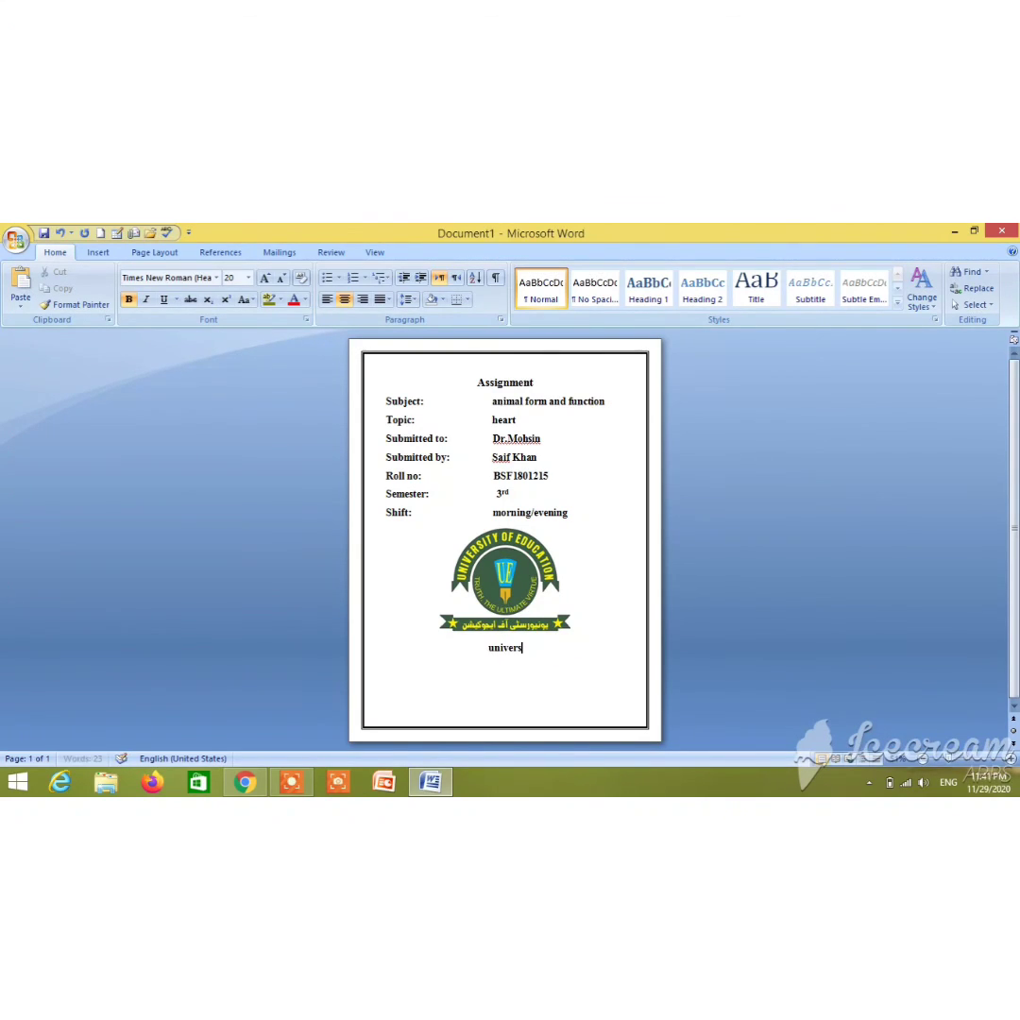
{"action": "type", "text": "ity of education"}
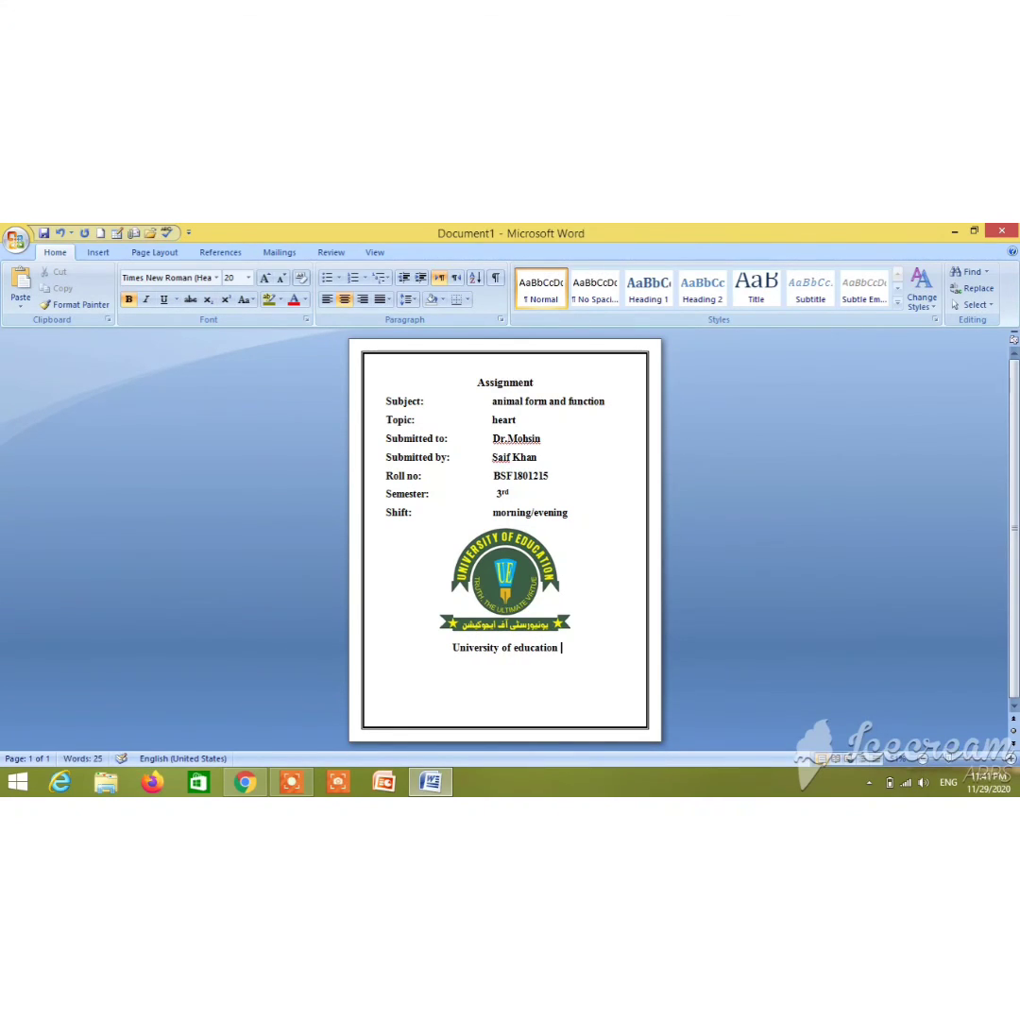
{"action": "left_click", "coordinate": [517, 650]}
{"action": "key", "text": "BackSpace"}
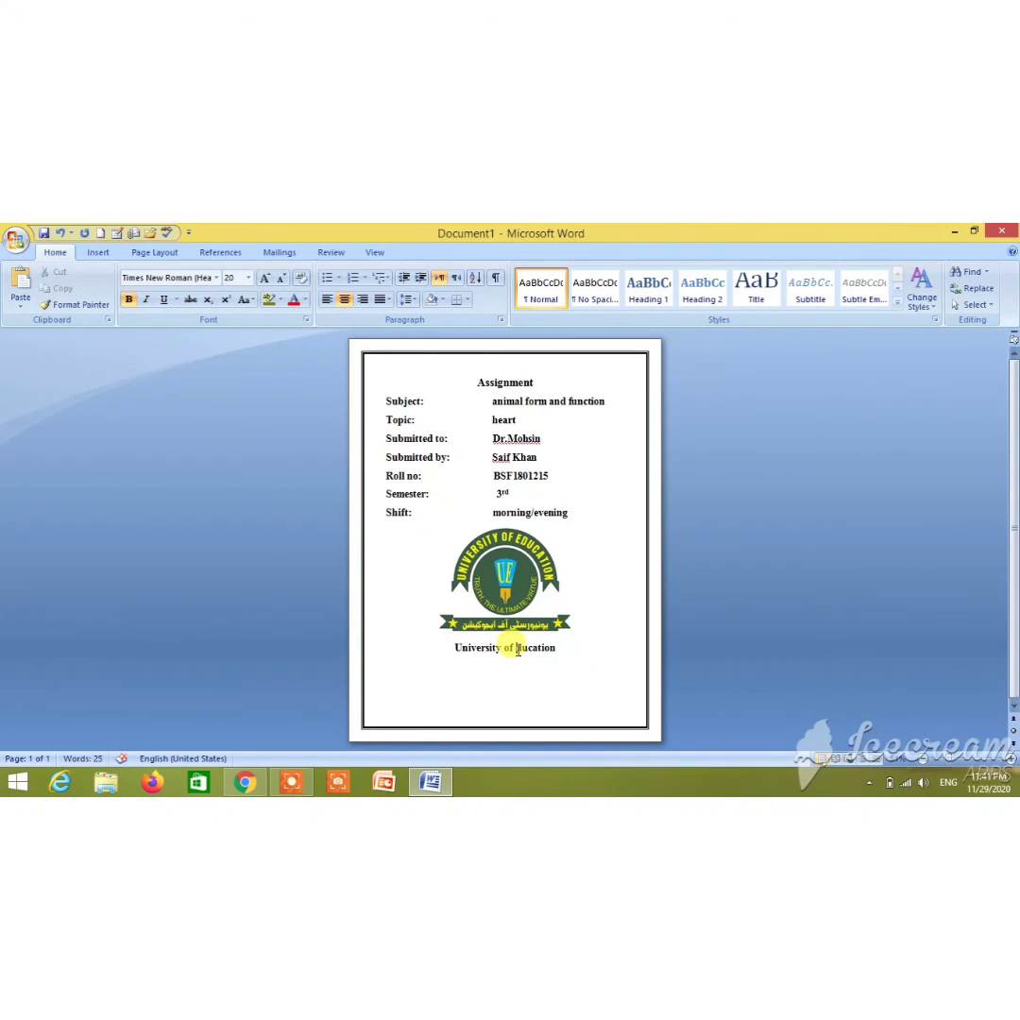
{"action": "type", "text": "E"}
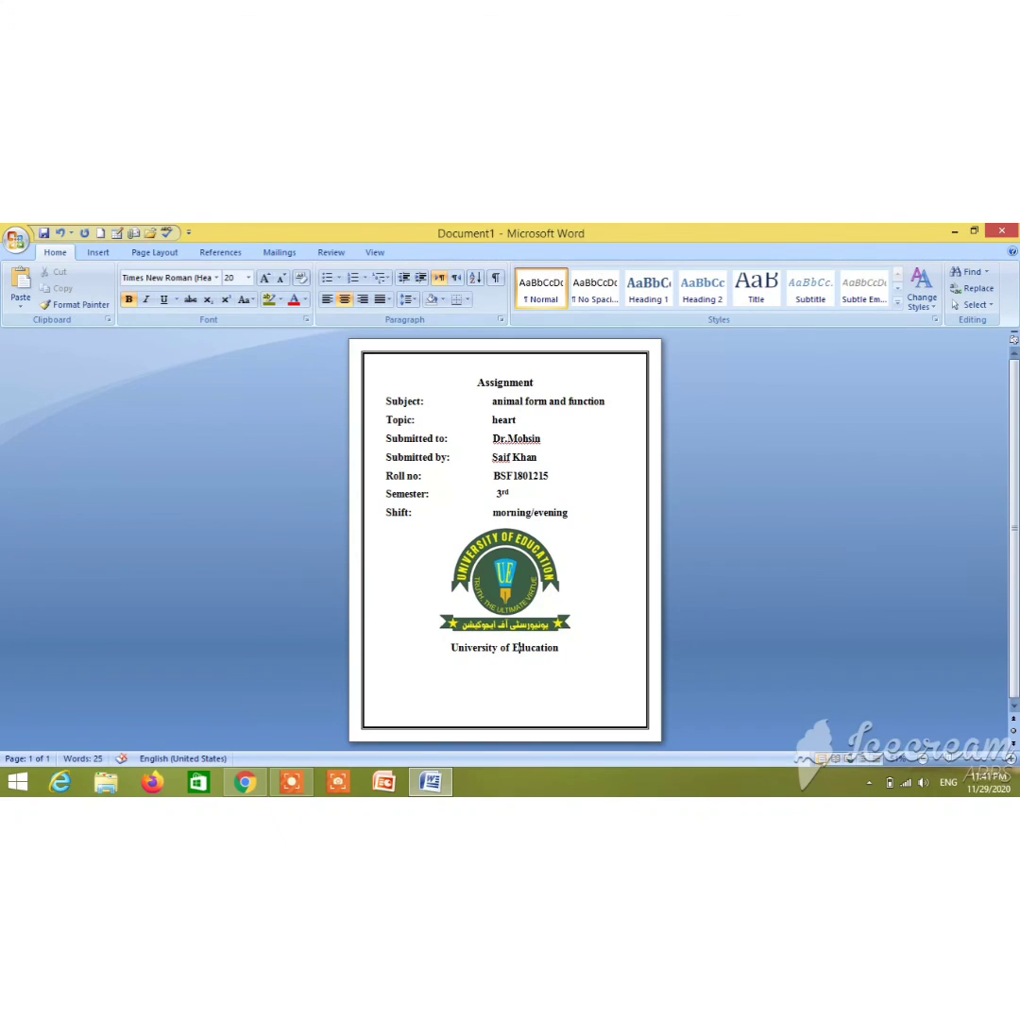
Add a second line reading 'Lahore' and select both title lines
{"action": "left_click", "coordinate": [585, 656]}
{"action": "key", "text": "Return"}
{"action": "type", "text": "Lahore"}
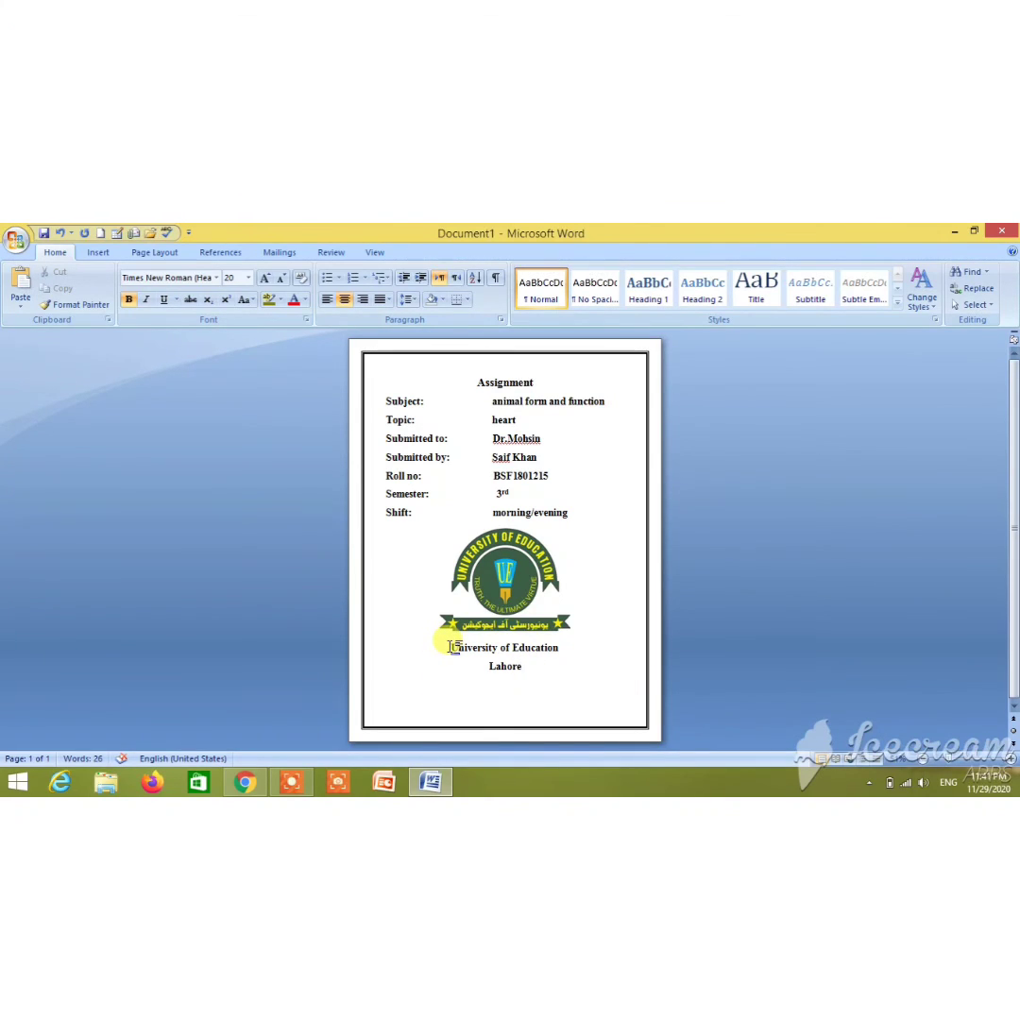
{"action": "left_click_drag", "start_coordinate": [452, 647], "coordinate": [538, 663]}
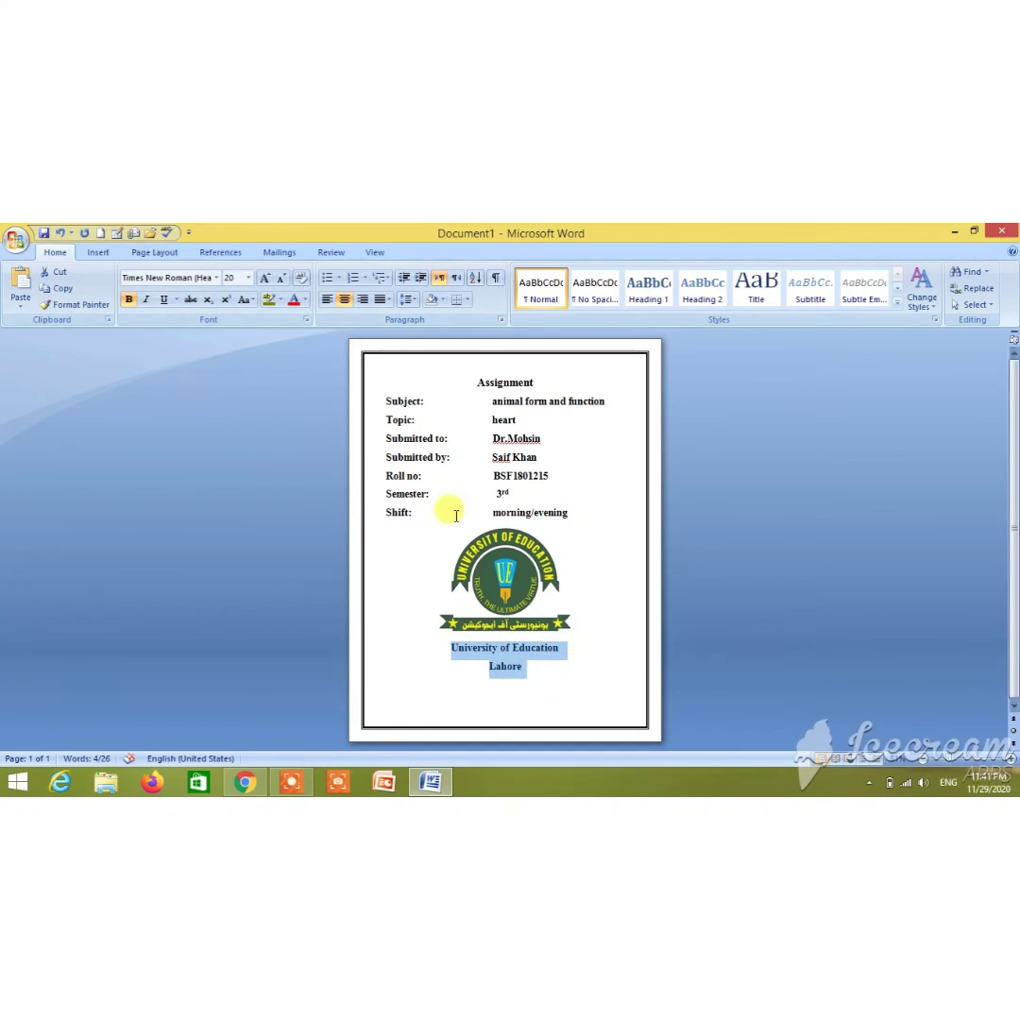
Enlarge the 'University of Education' and 'Lahore' lines to 36 pt and underline them
{"action": "left_click", "coordinate": [265, 279]}
{"action": "left_click", "coordinate": [265, 278]}
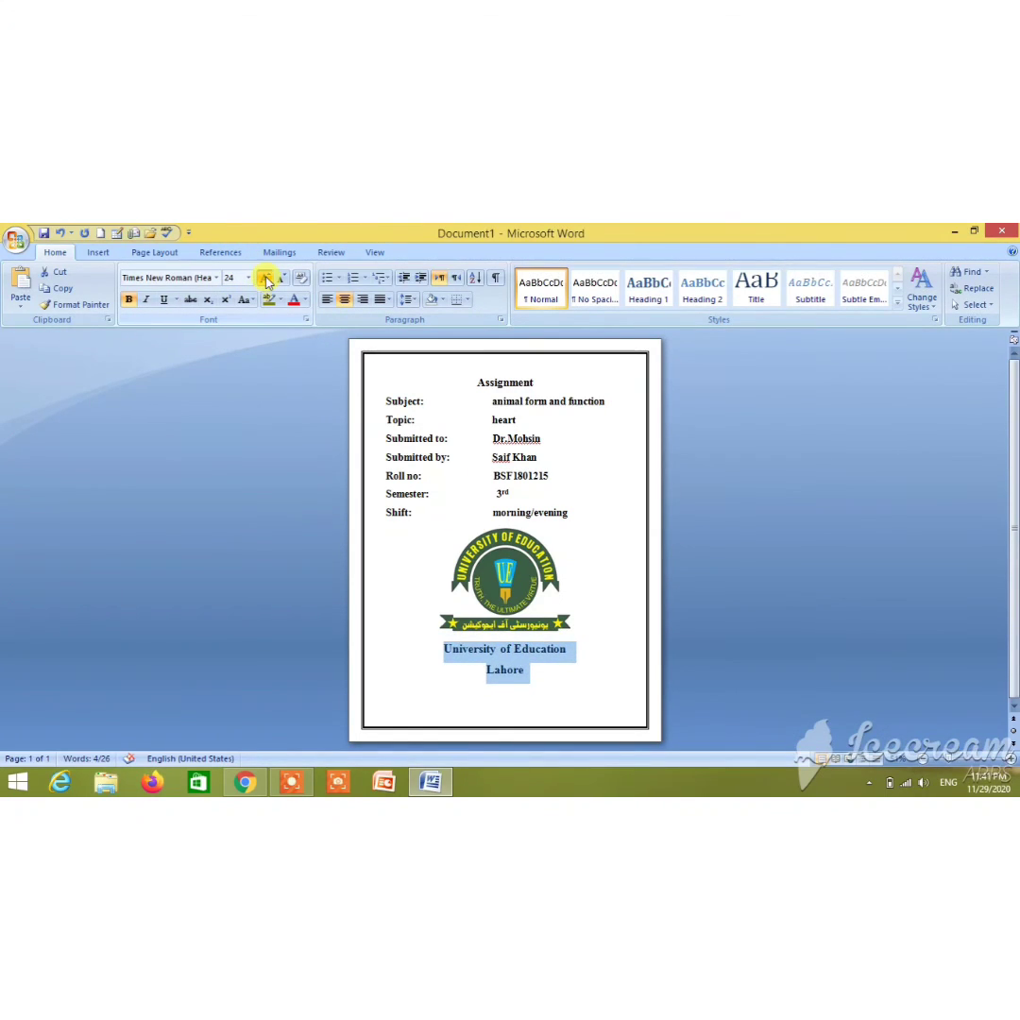
{"action": "left_click", "coordinate": [266, 279]}
{"action": "left_click", "coordinate": [266, 279]}
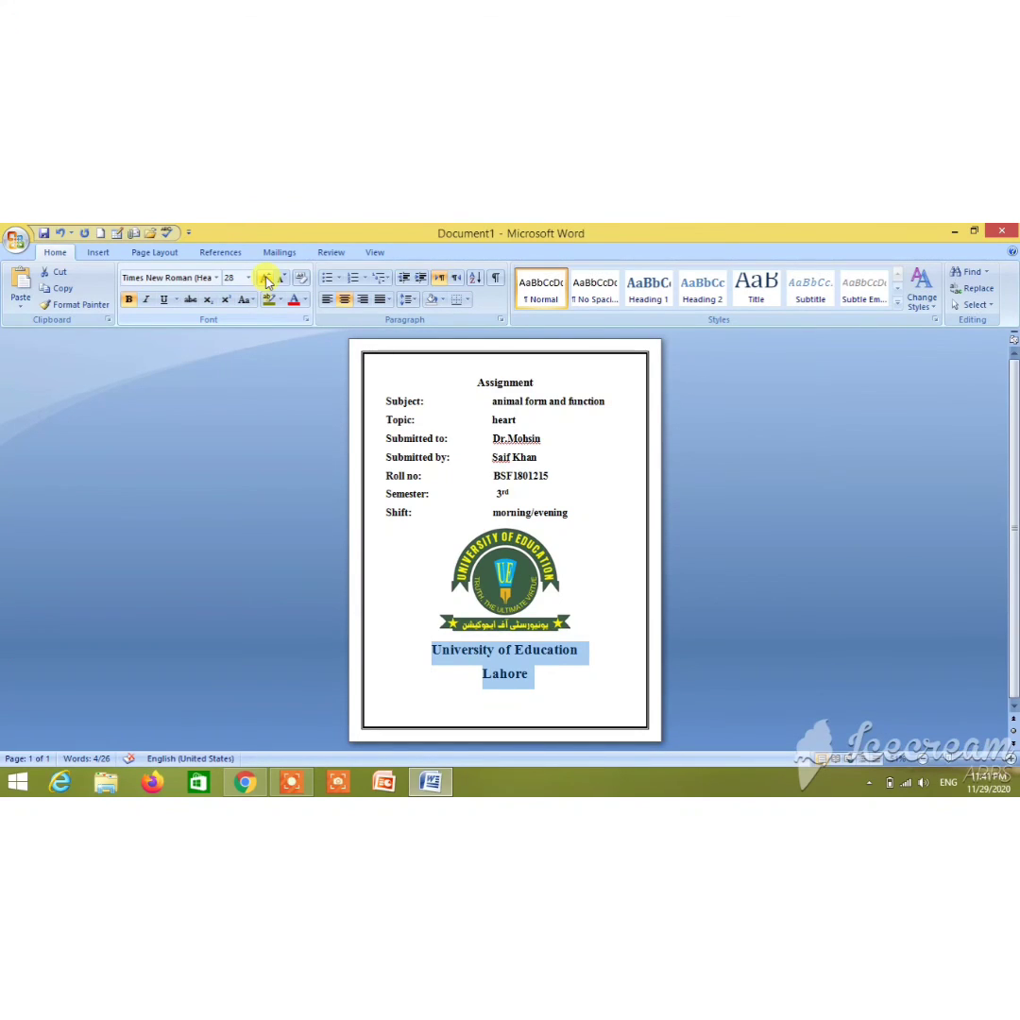
{"action": "left_click", "coordinate": [267, 280]}
{"action": "left_click", "coordinate": [268, 281]}
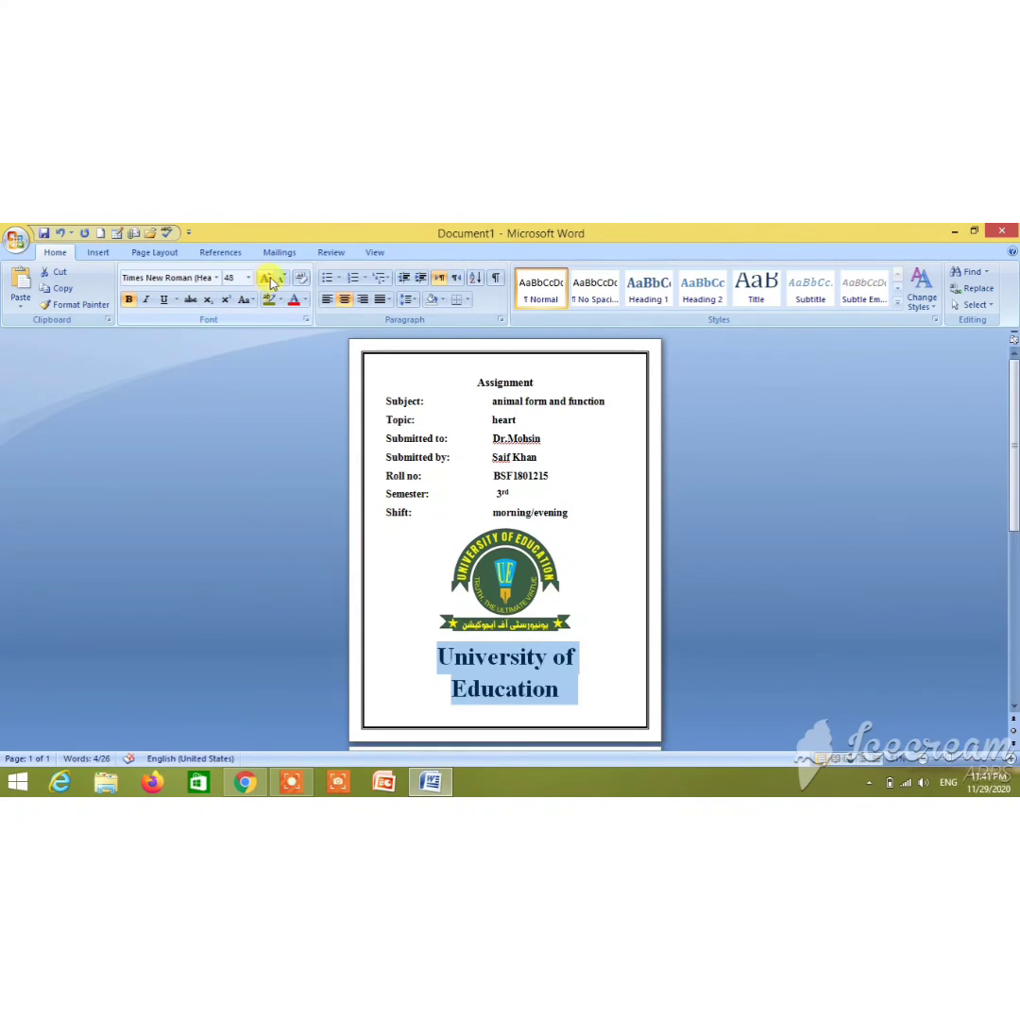
{"action": "left_click", "coordinate": [281, 281]}
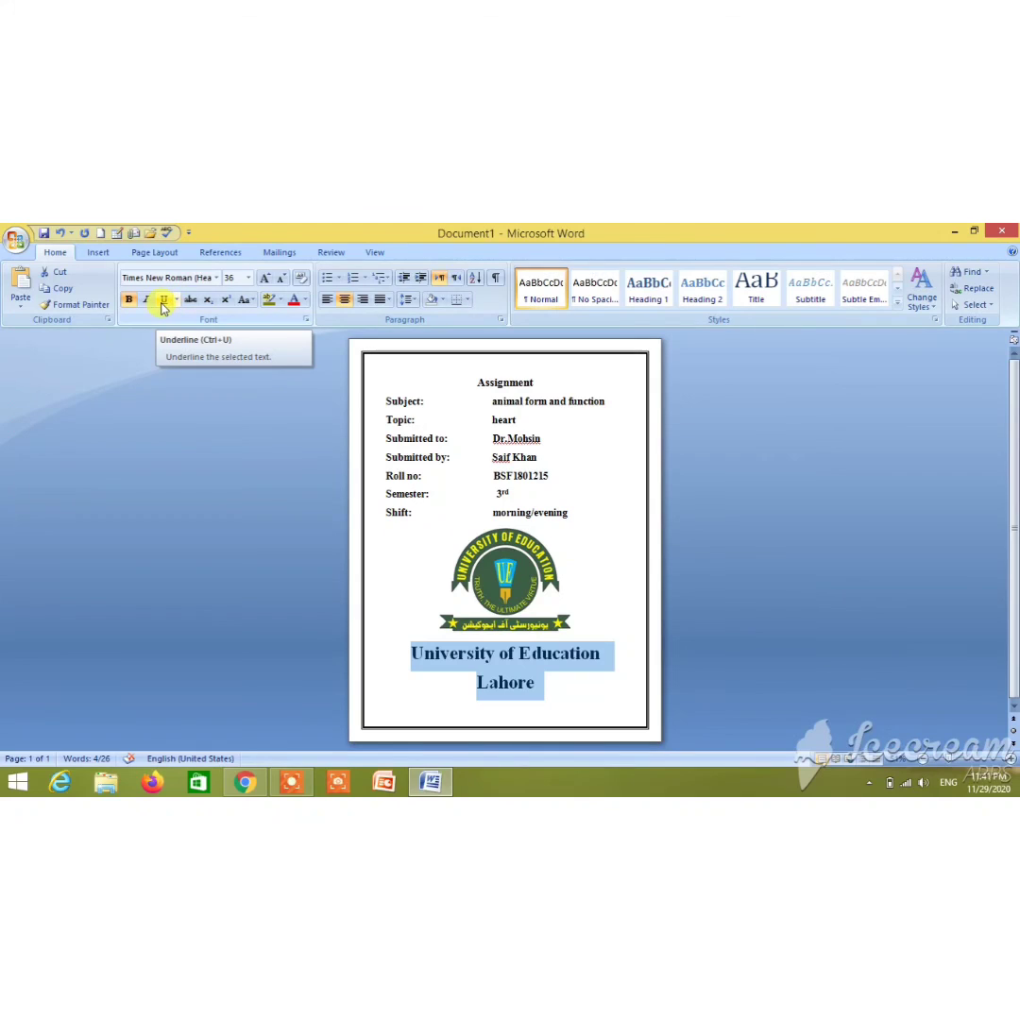
{"action": "left_click", "coordinate": [165, 301]}
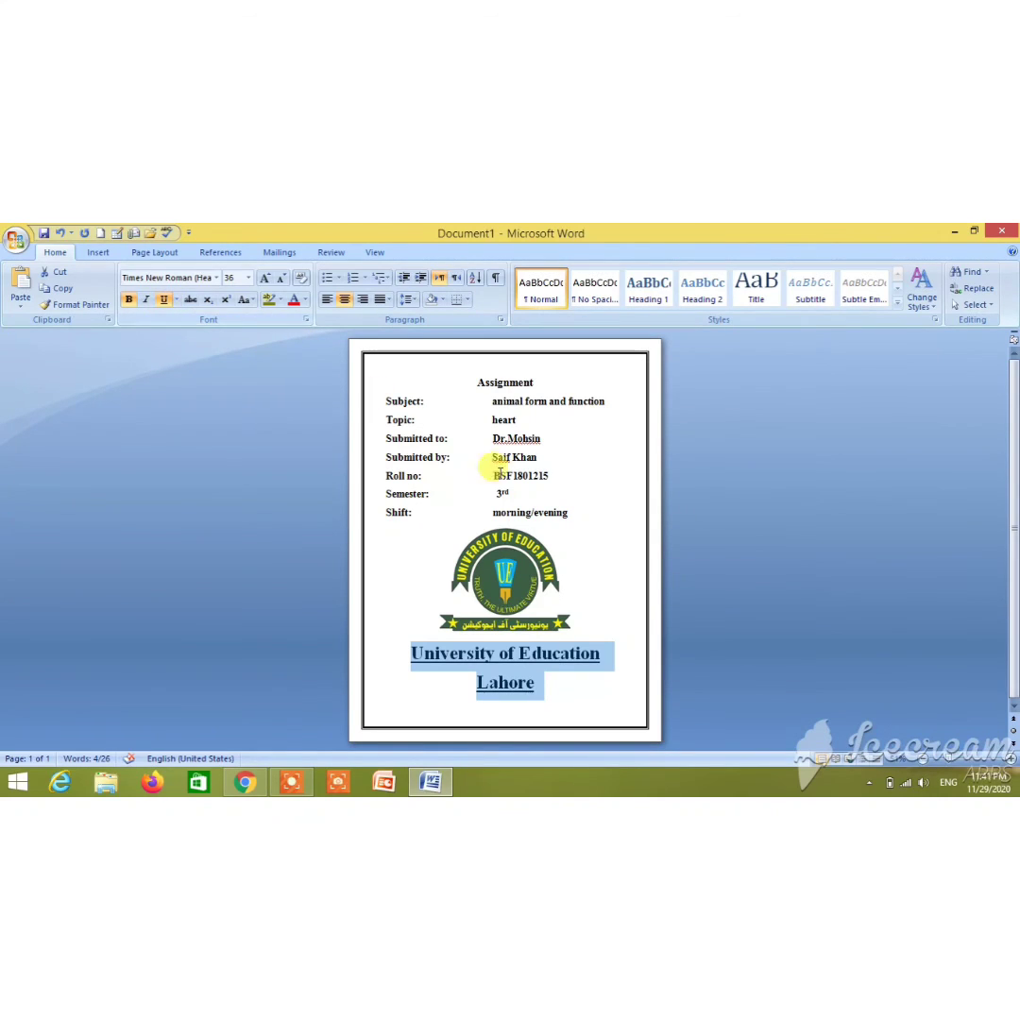
{"action": "left_click", "coordinate": [724, 531]}
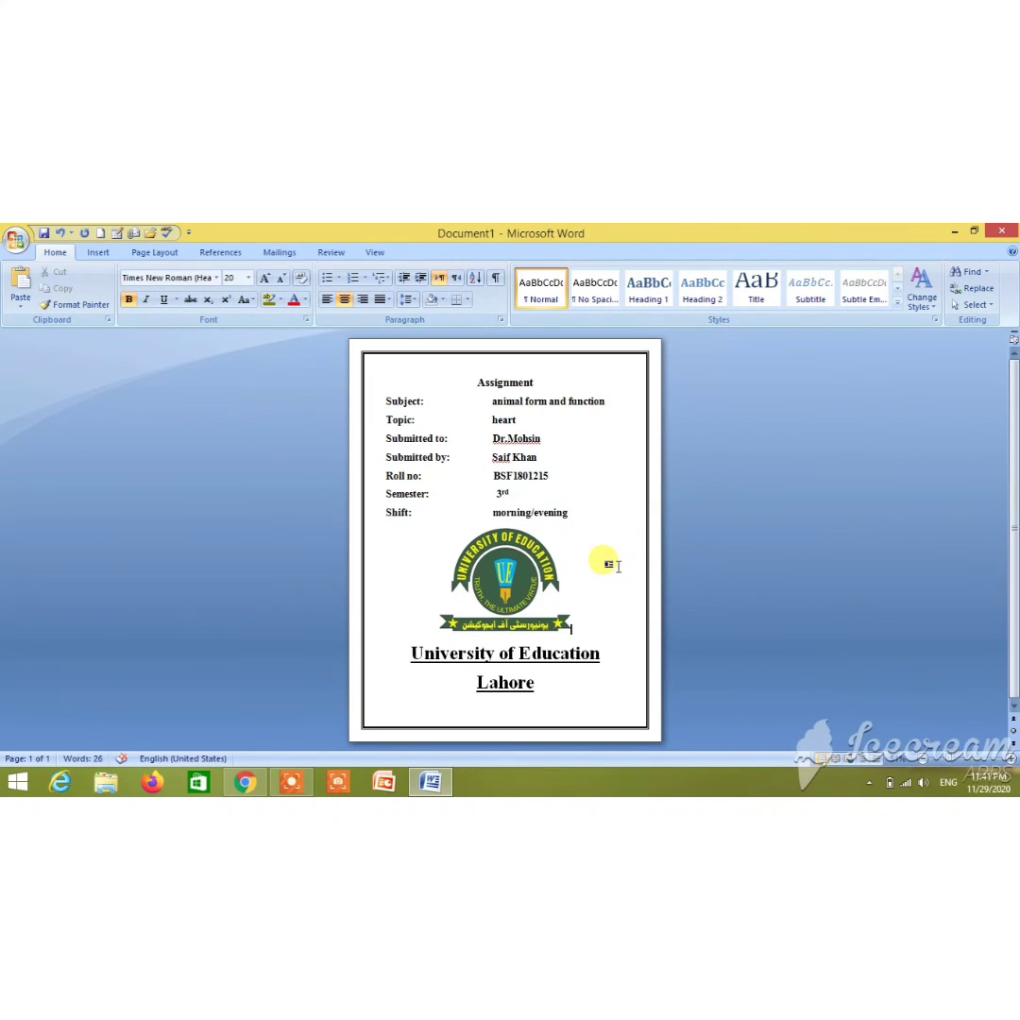